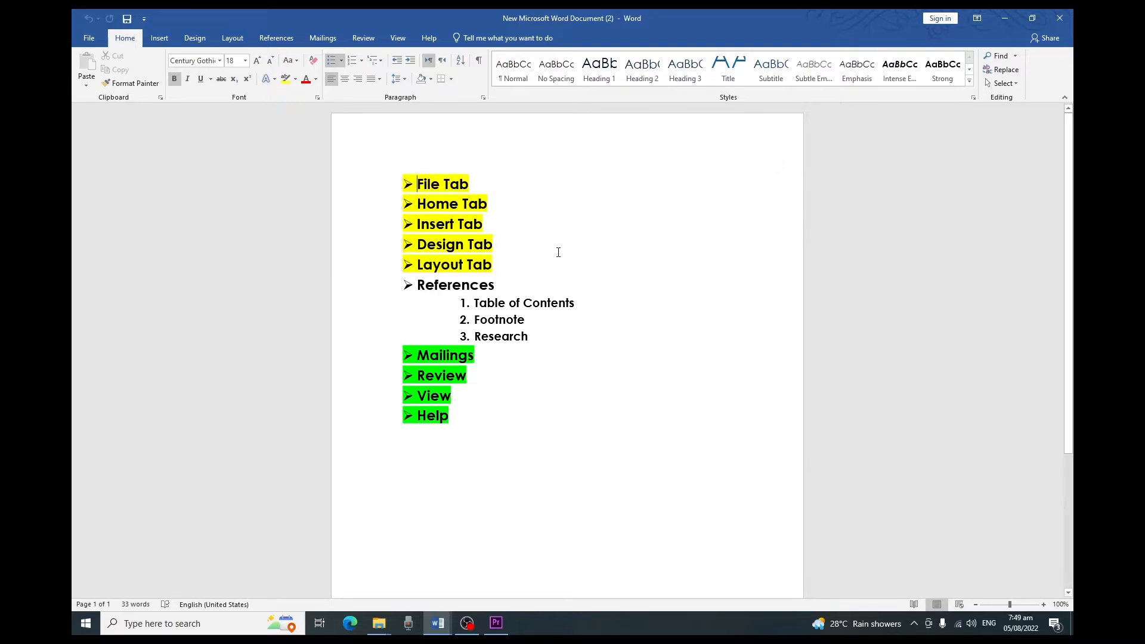
Step: Switch to the Class 8 document
drag(528, 280, 419, 288)
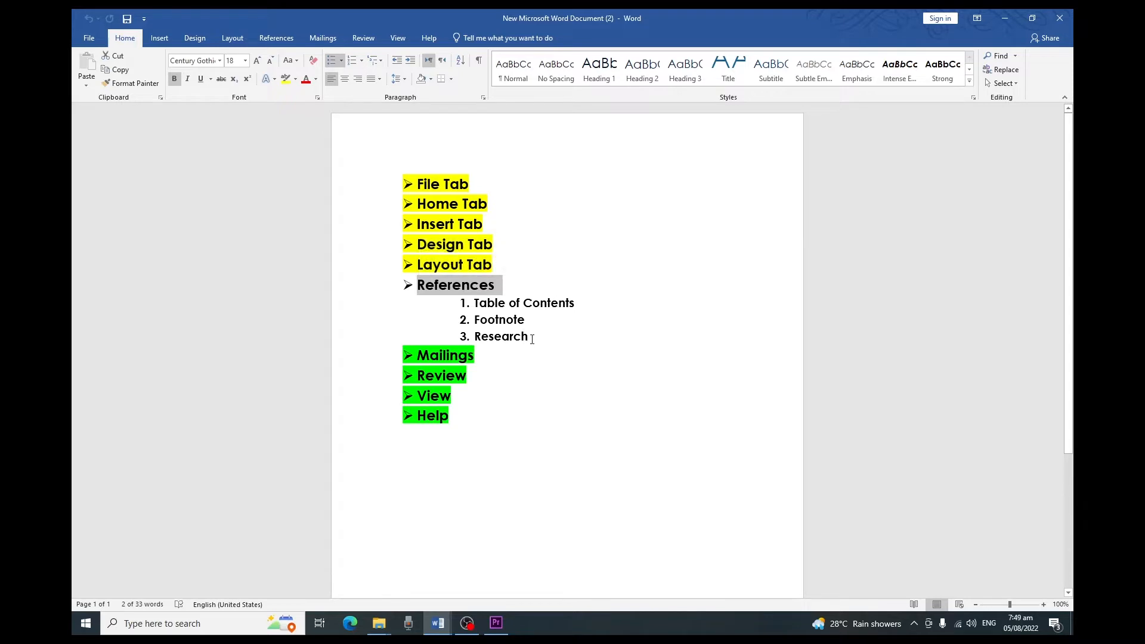
click(532, 338)
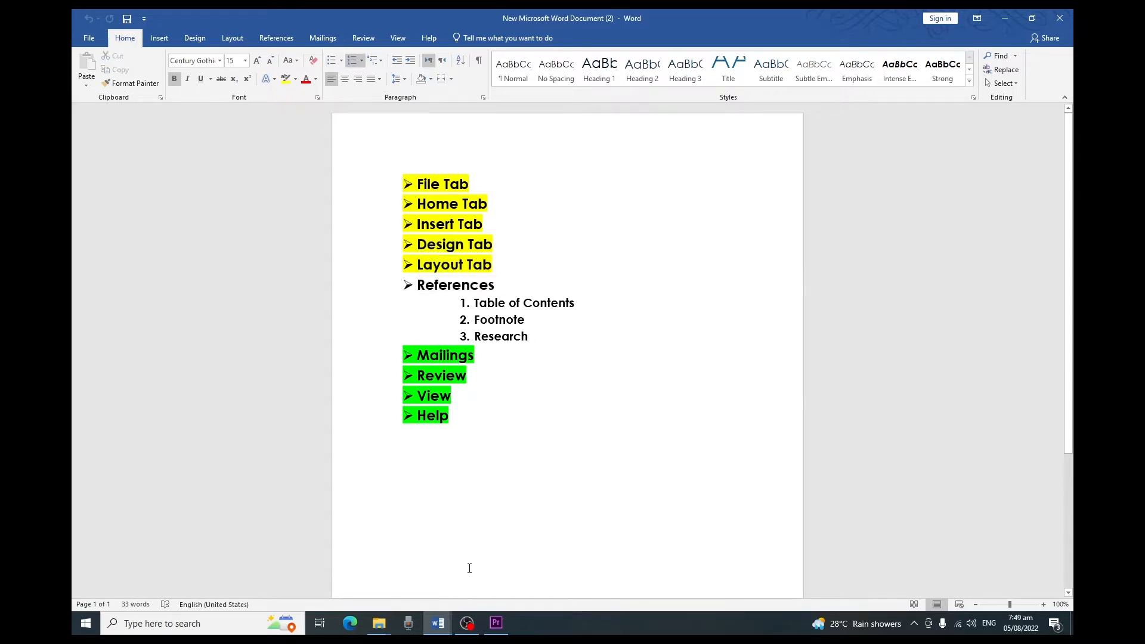
mouse_move(438, 623)
click(396, 570)
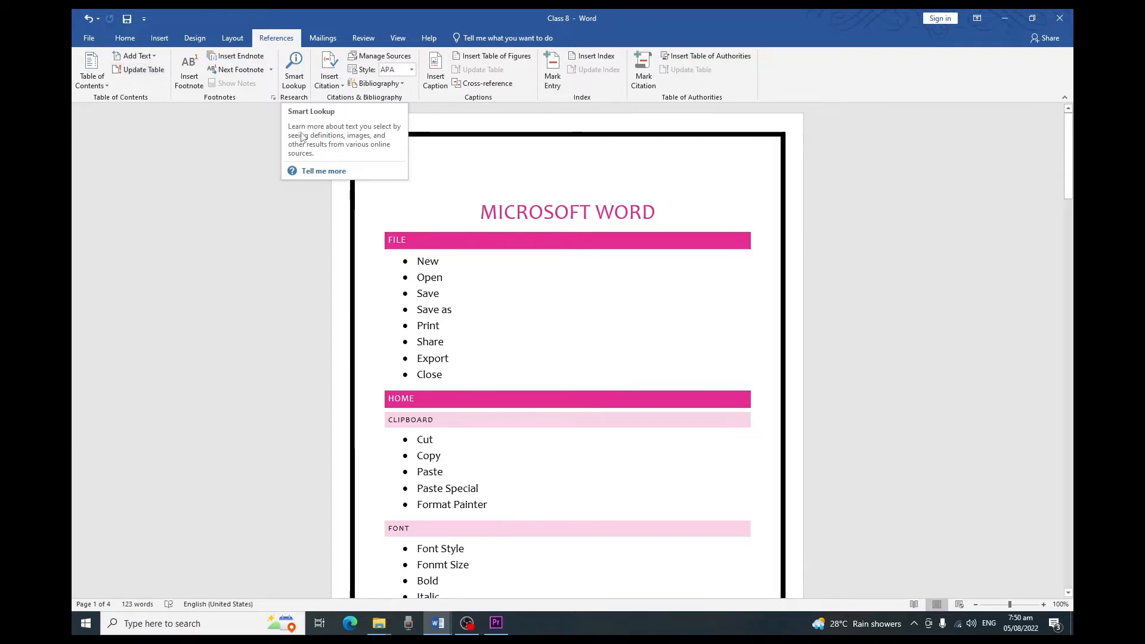
Step: Examine the available text styles and check which heading styles the FILE and CLIPBOARD headings use
click(125, 41)
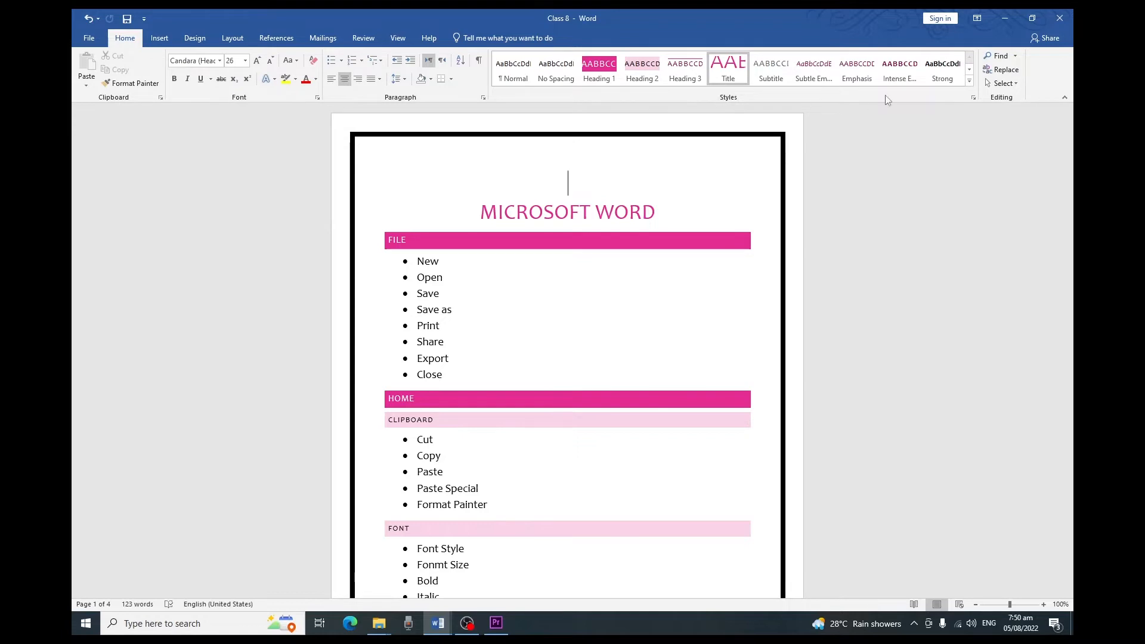
click(969, 81)
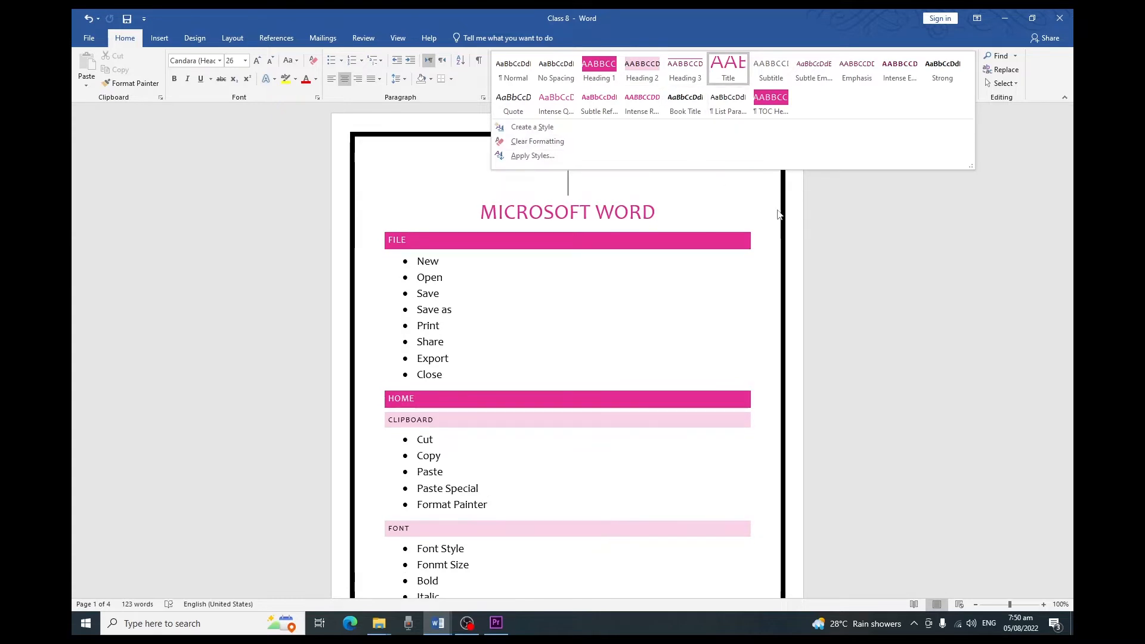
click(809, 202)
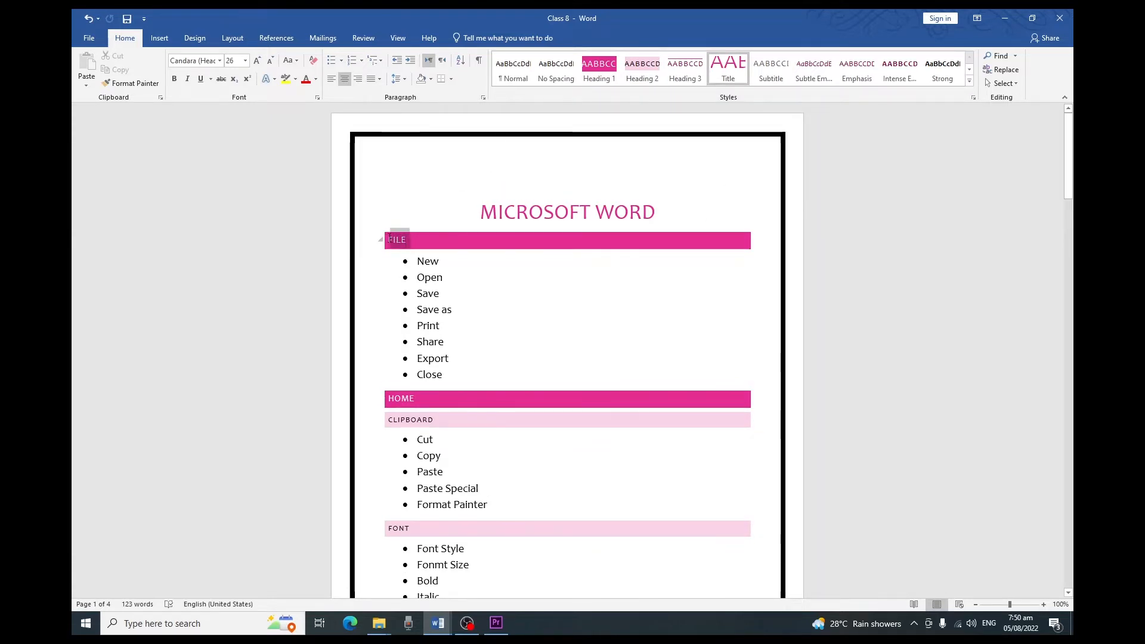
double_click(393, 240)
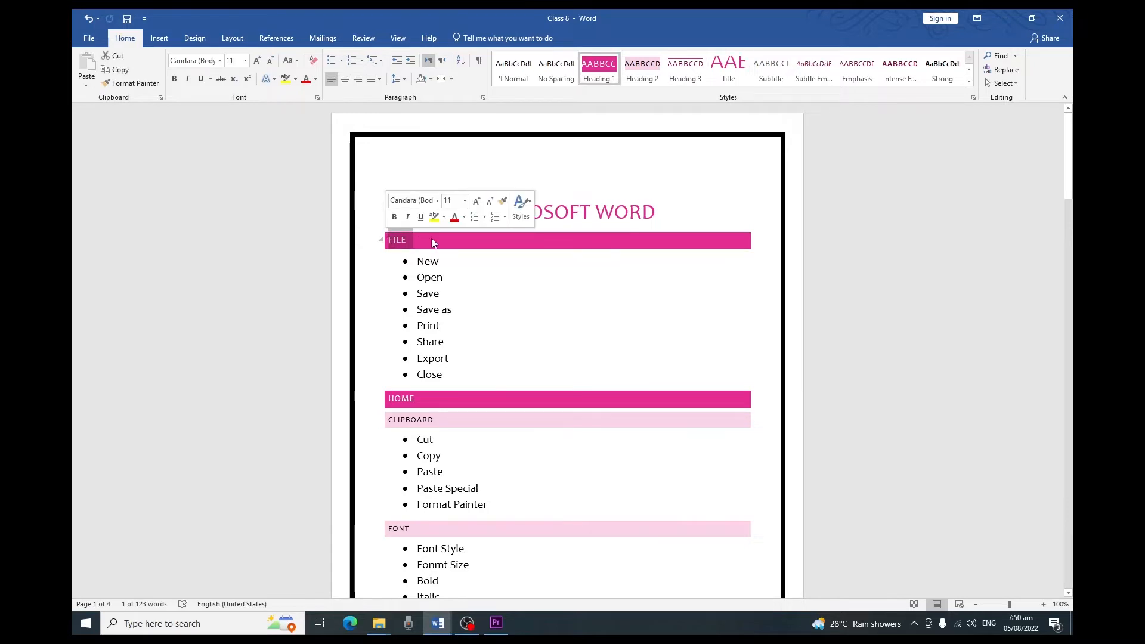
drag(439, 419, 385, 413)
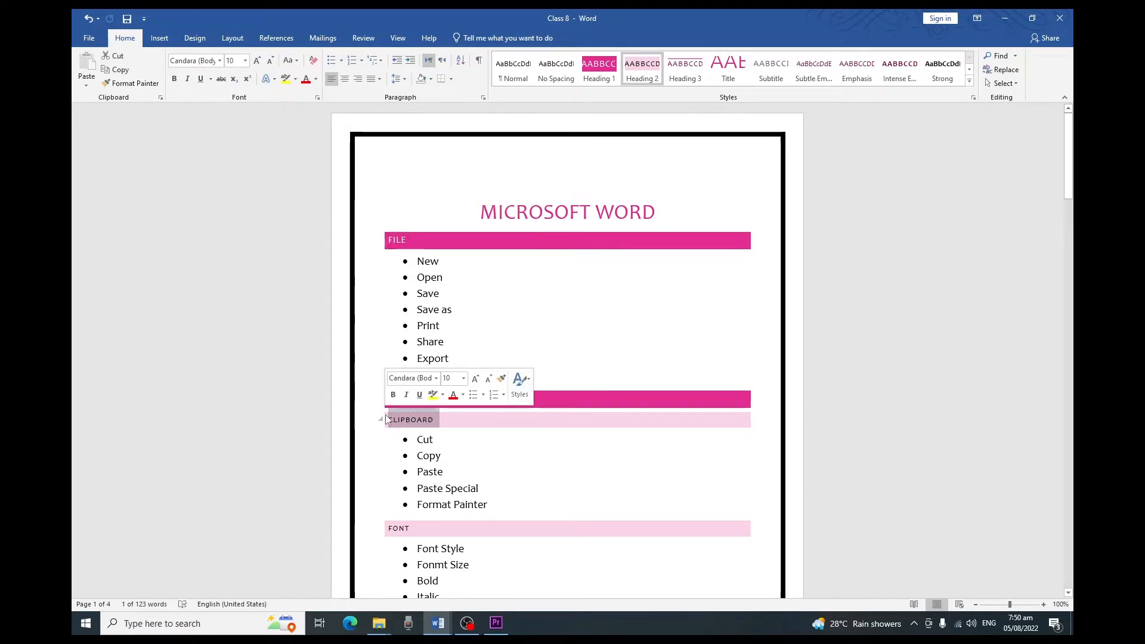
click(551, 404)
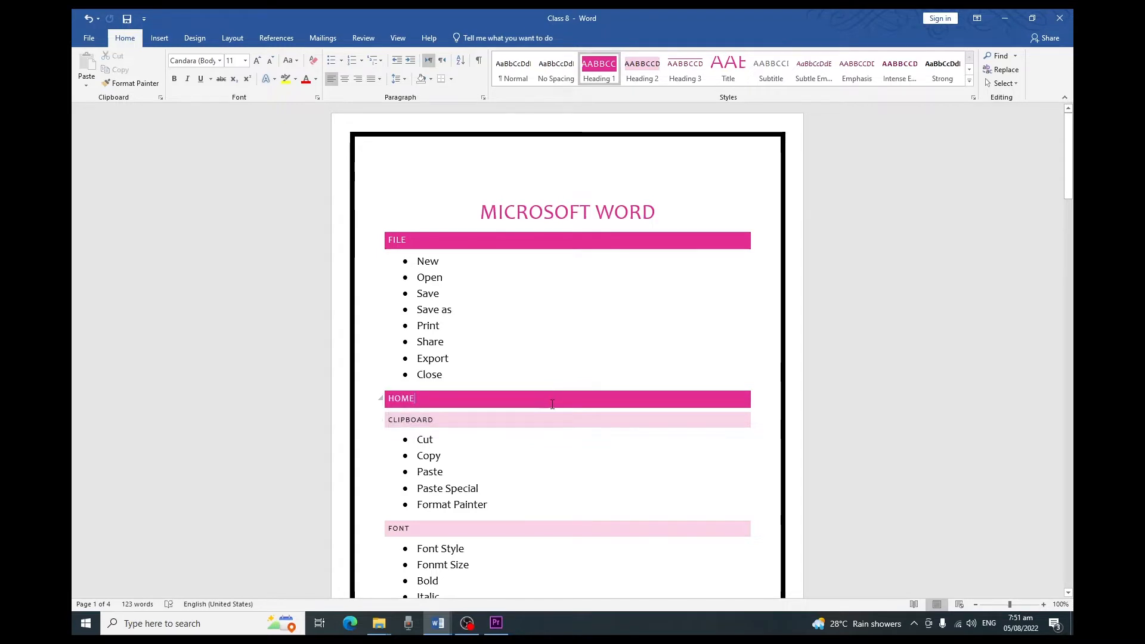
Step: Insert an Automatic Table 1 table of contents on the empty line above the MICROSOFT WORD title
click(505, 182)
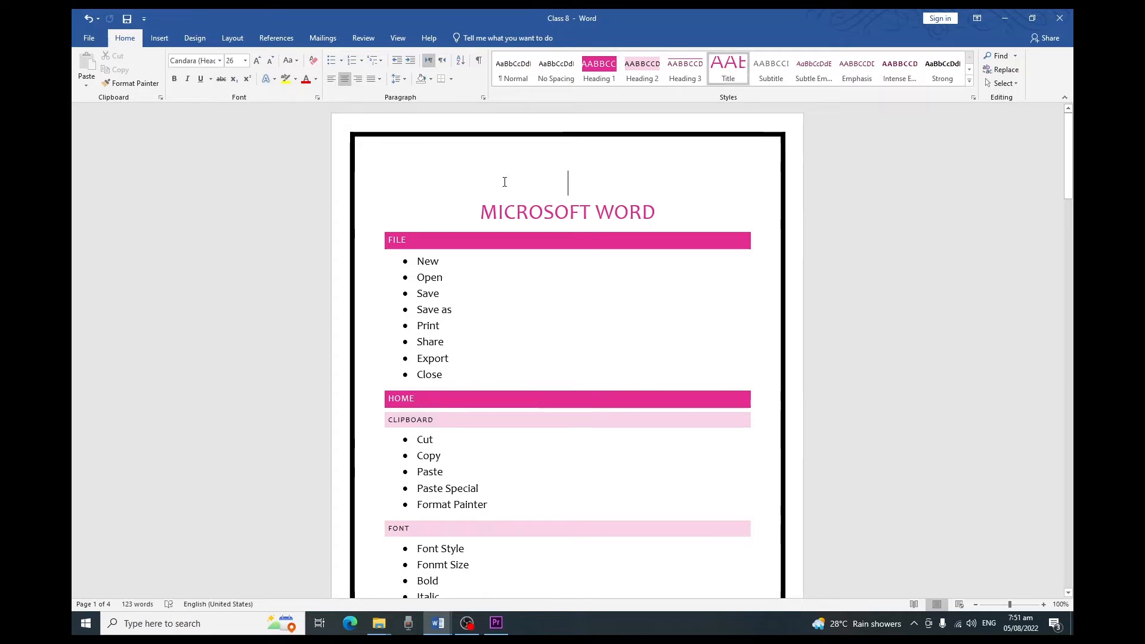
click(276, 38)
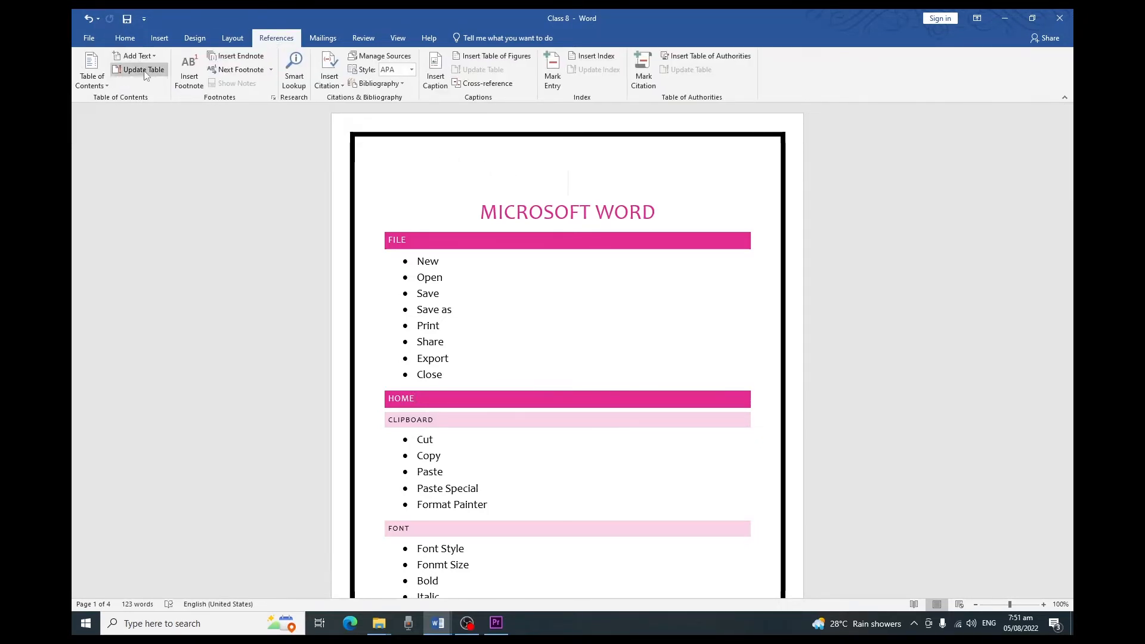
click(102, 83)
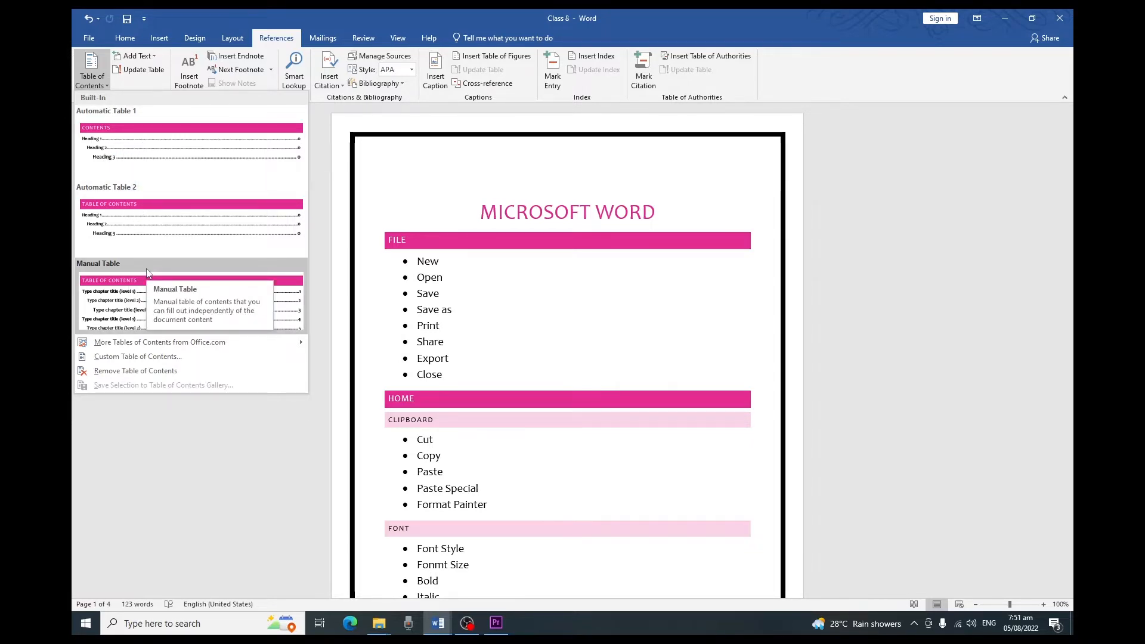
click(116, 154)
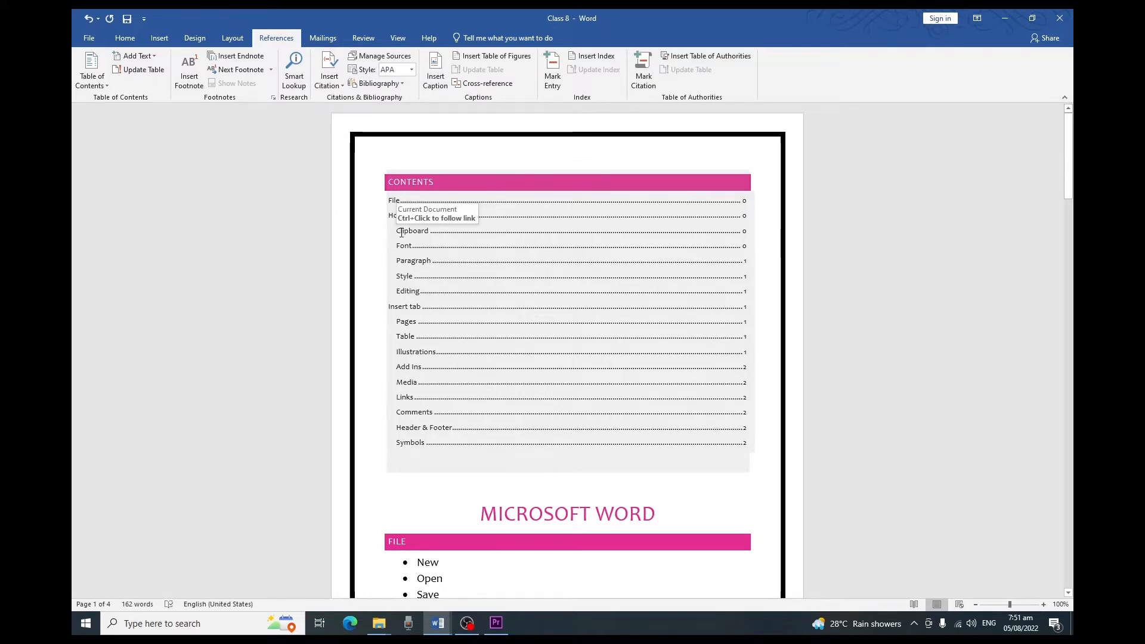
Step: Apply the Heading 3 style to the Equation item under the Symbols heading at the document's end
scroll(405, 251, down, 1)
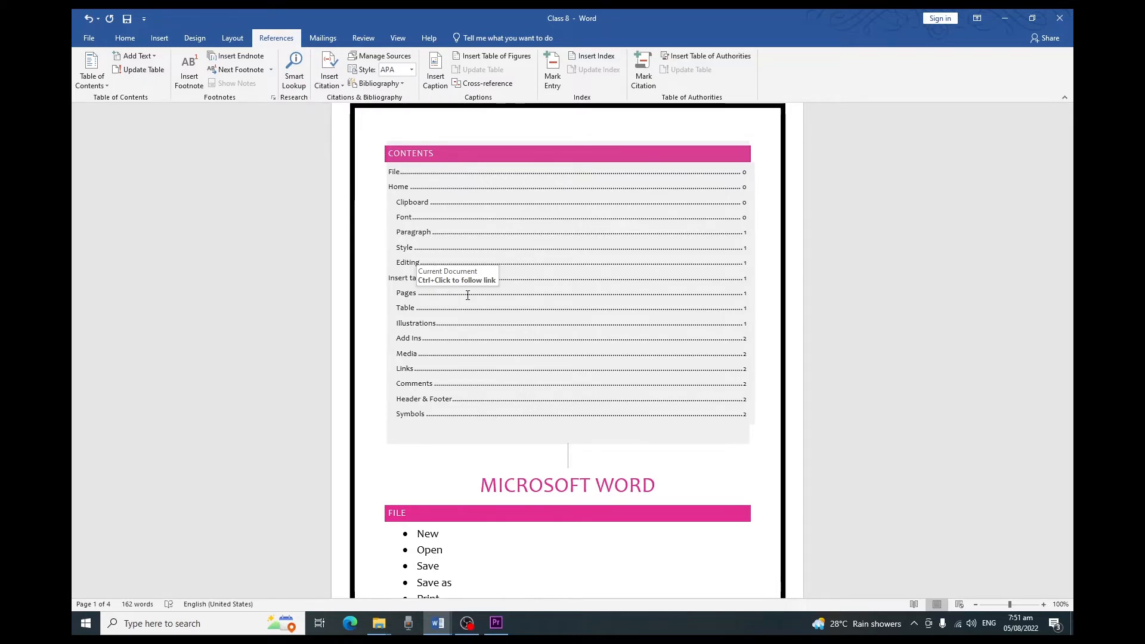
drag(1069, 173, 1071, 547)
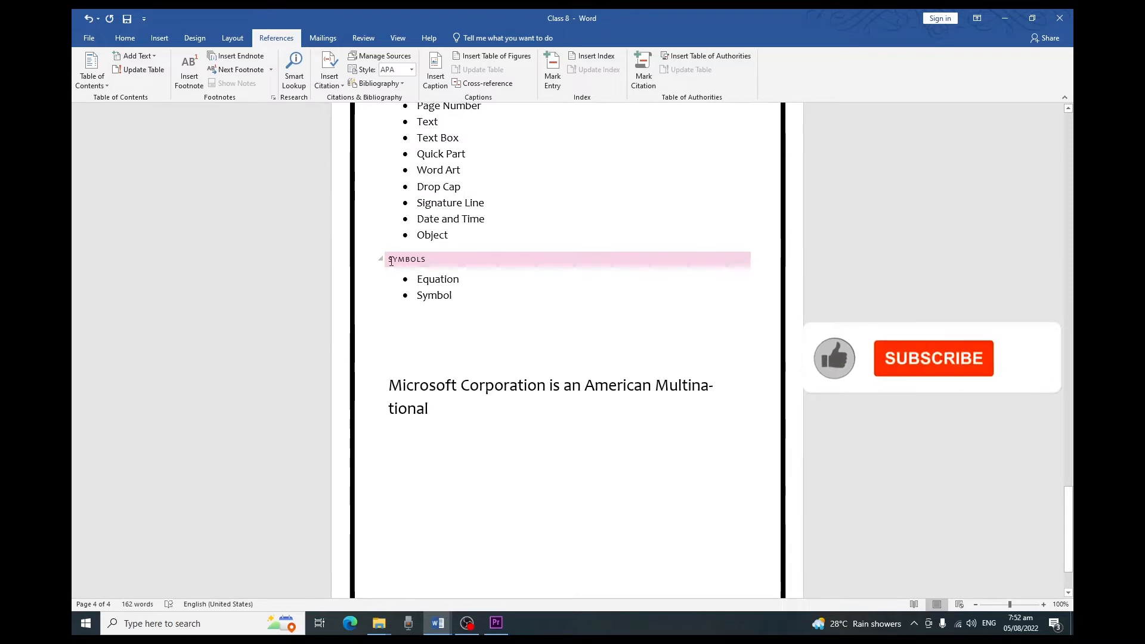
drag(462, 279, 418, 278)
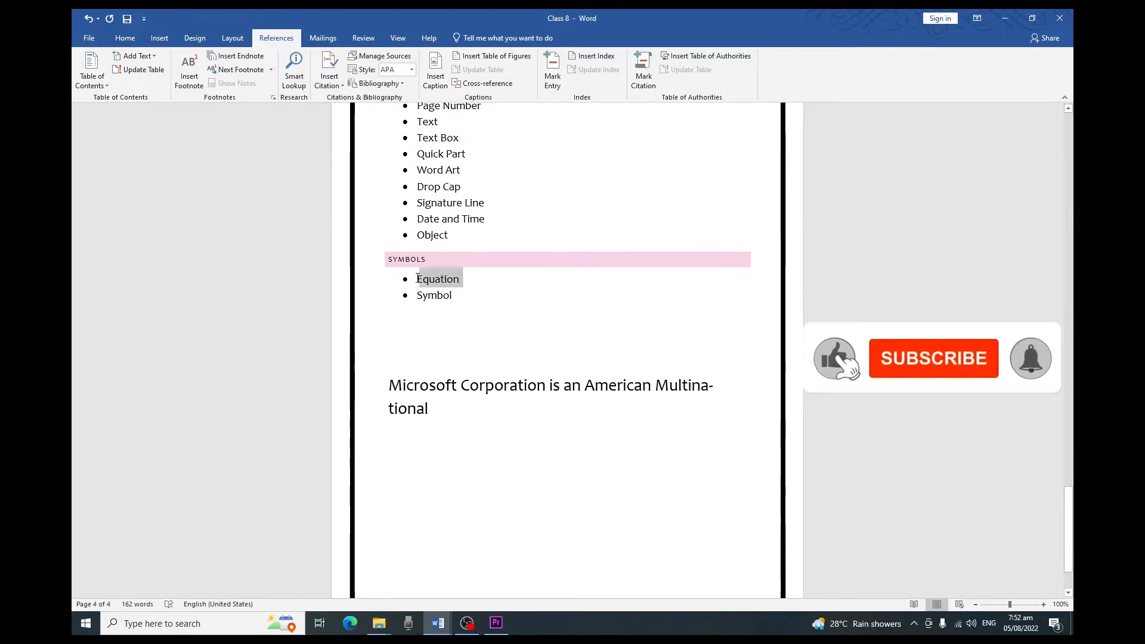
click(126, 39)
click(686, 72)
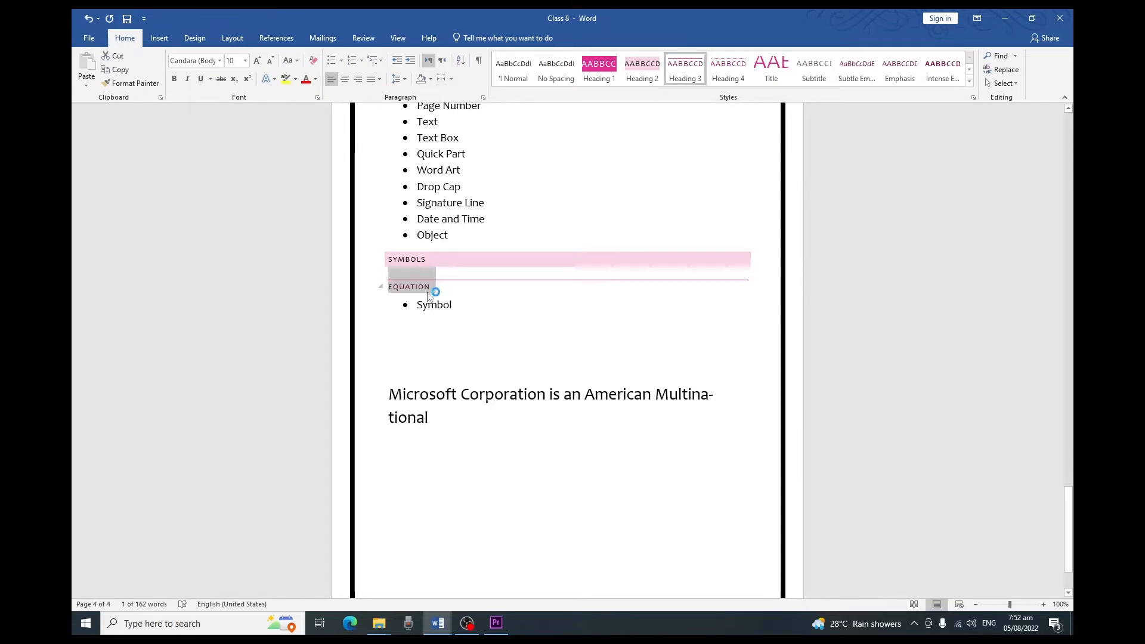
Step: Update the entire table of contents at the start of the document
drag(1068, 494, 1064, 117)
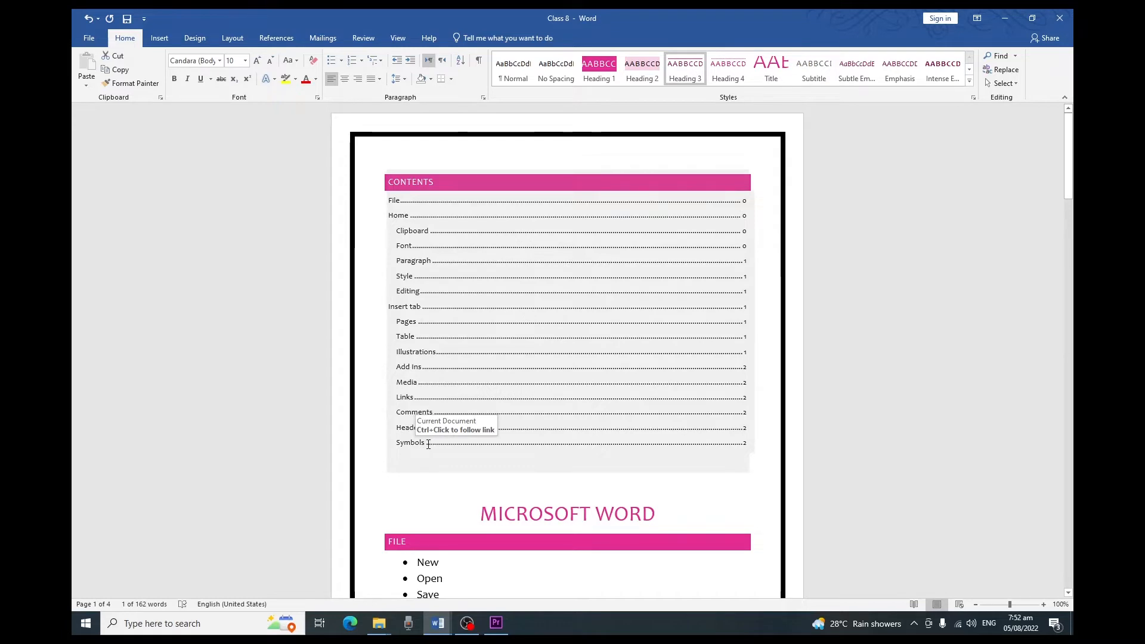
click(417, 202)
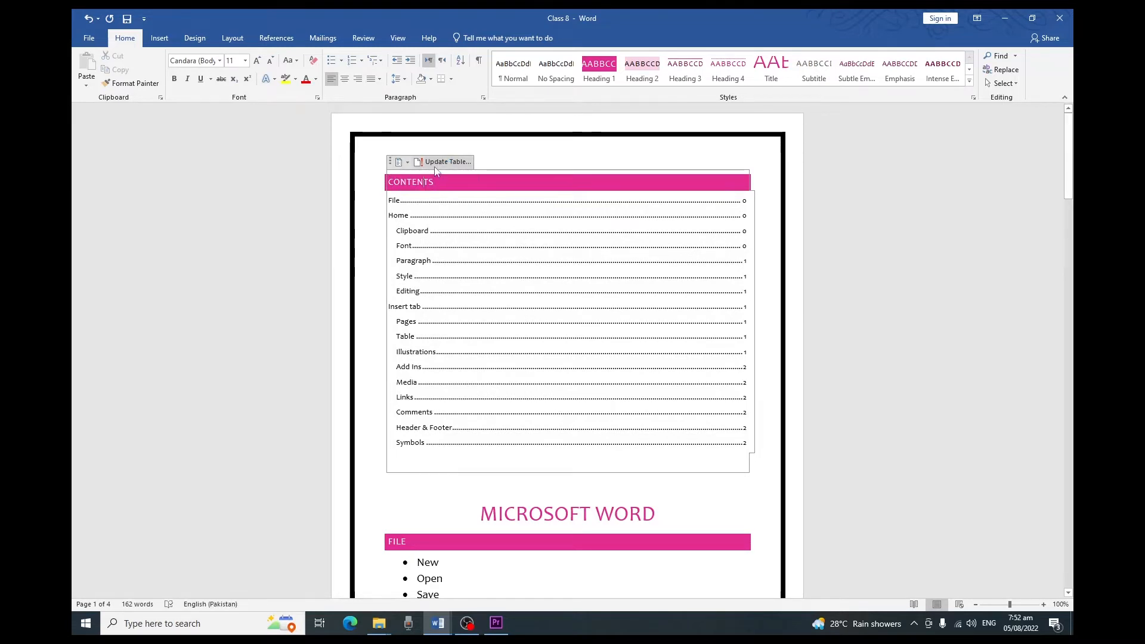
click(436, 167)
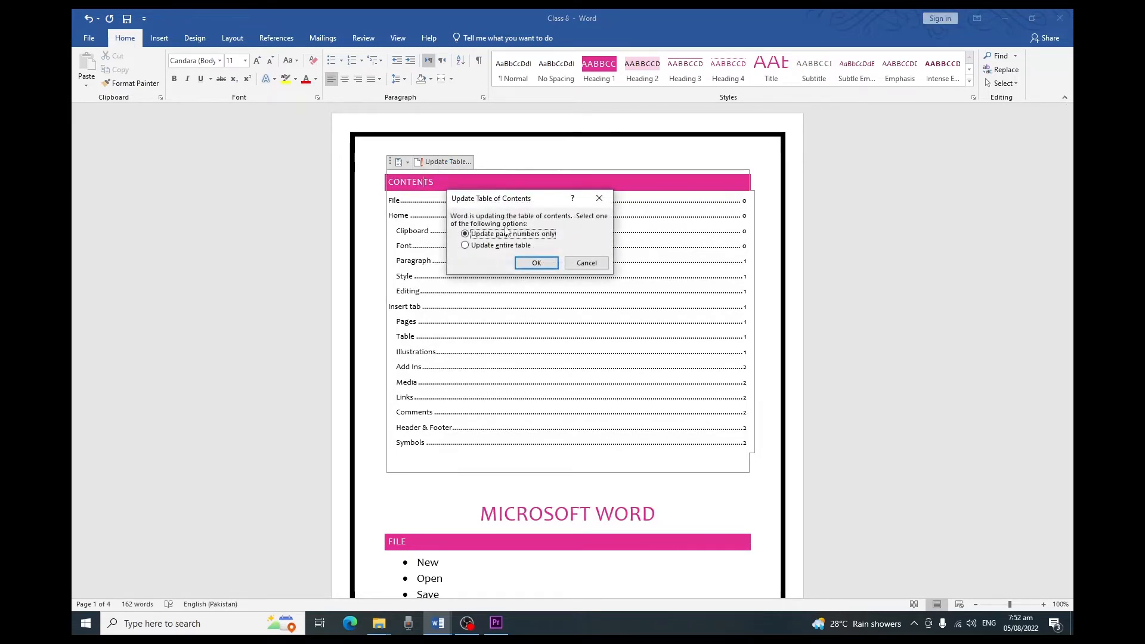
drag(517, 199, 469, 186)
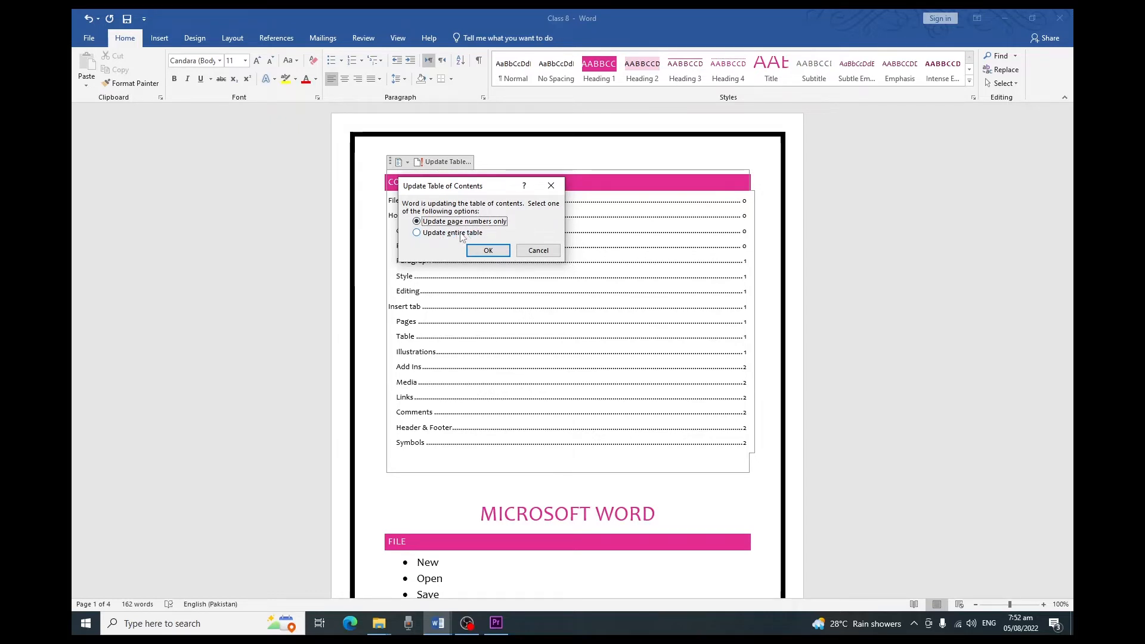
click(436, 233)
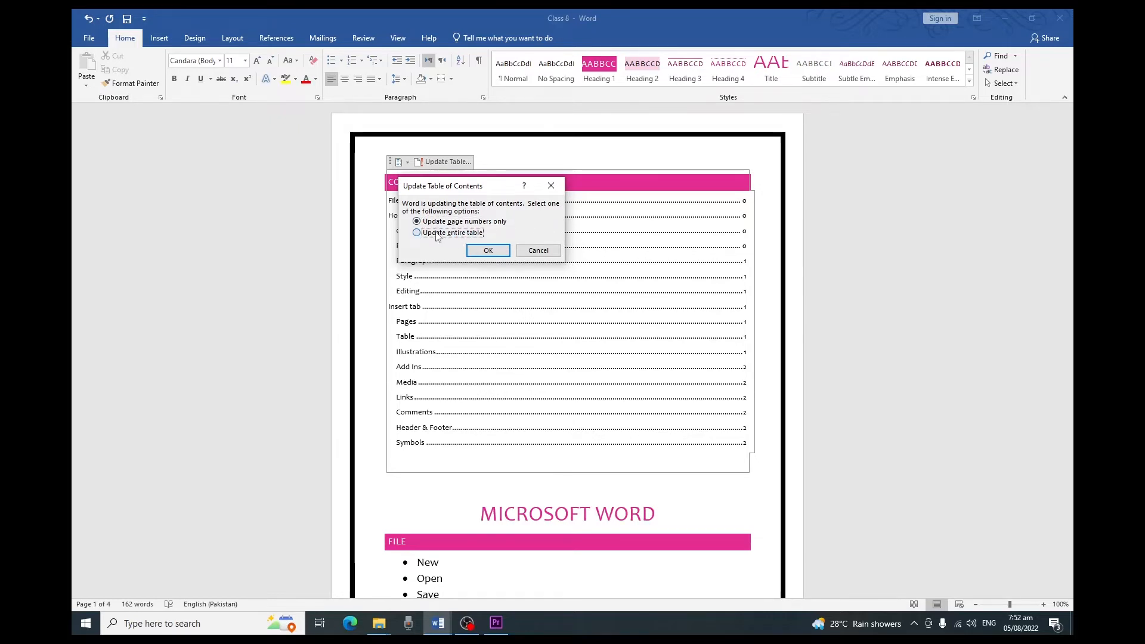
click(489, 250)
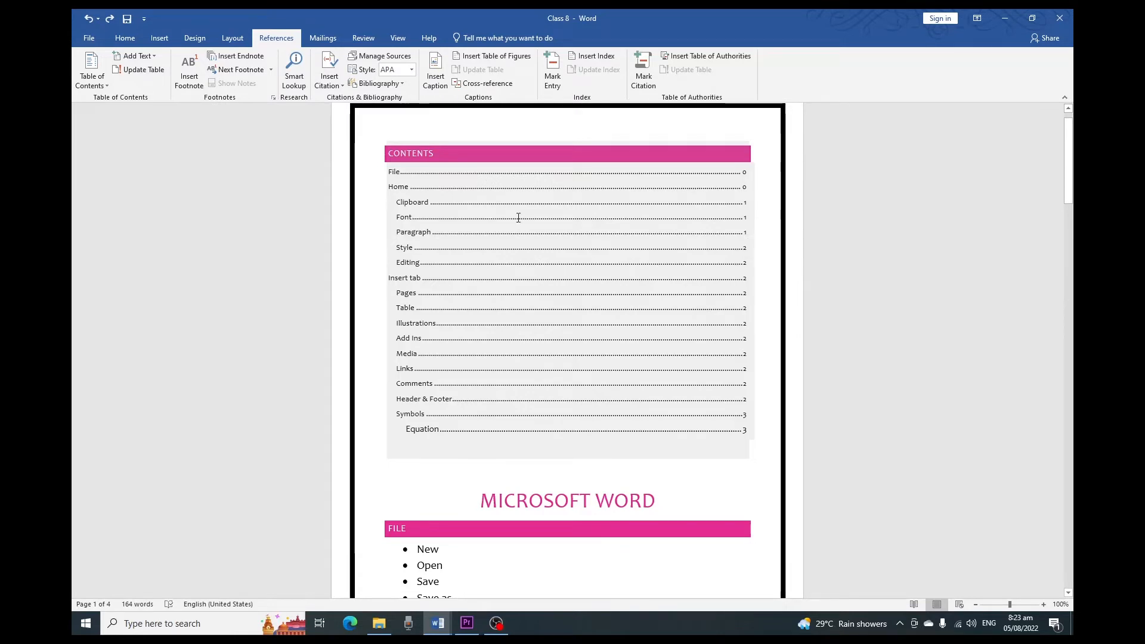
Step: Open the custom table of contents settings and switch right alignment of page numbers off and back on
click(98, 89)
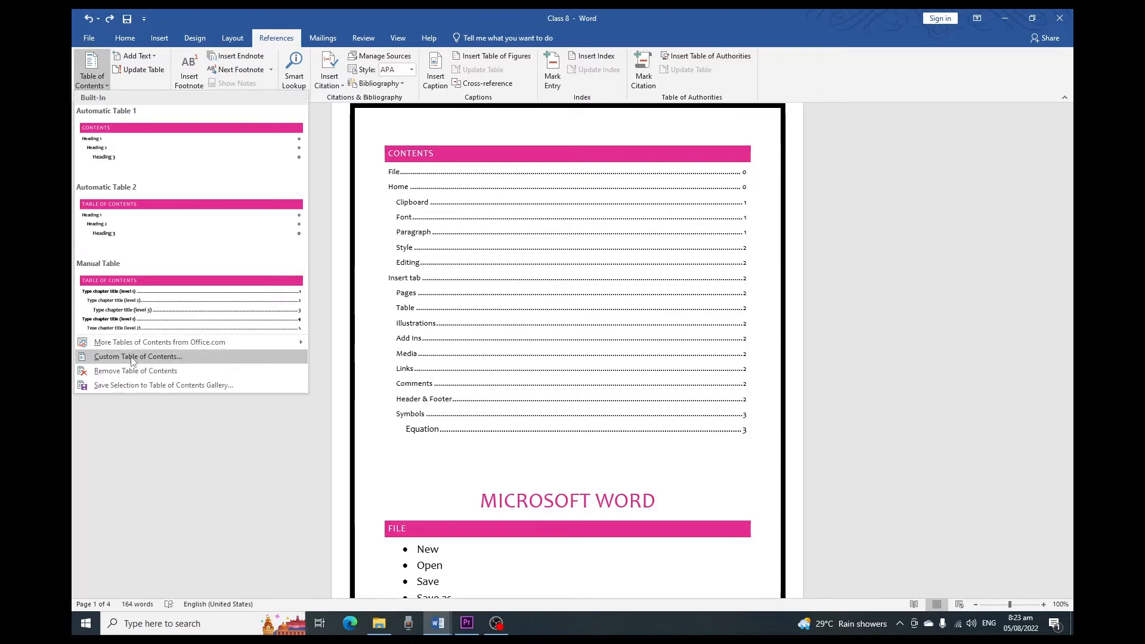
click(150, 360)
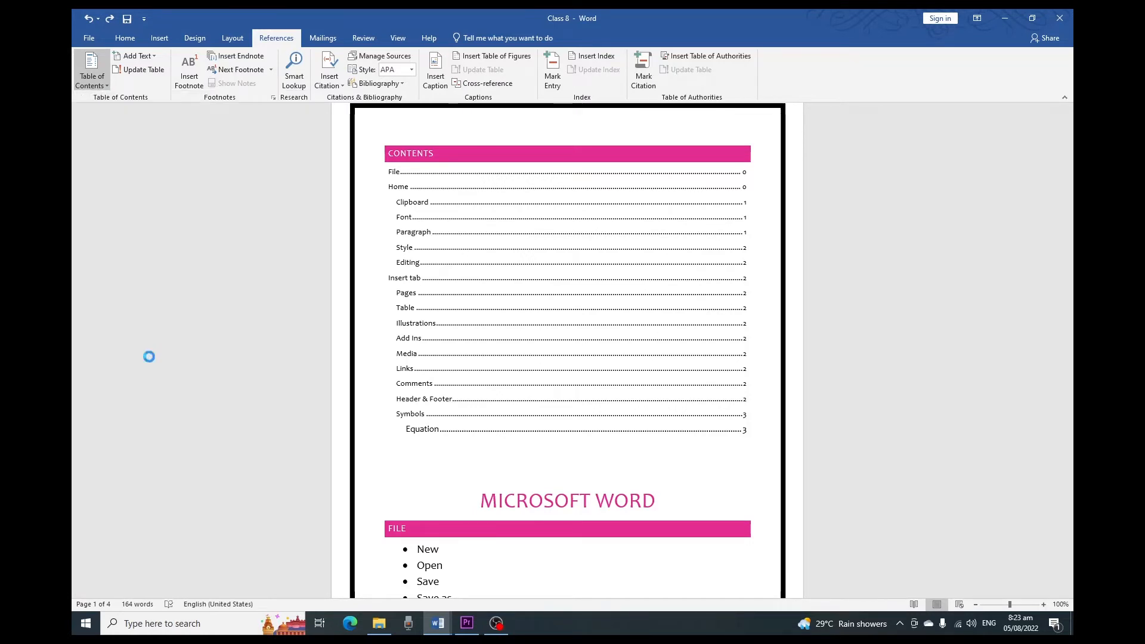
drag(459, 151, 446, 127)
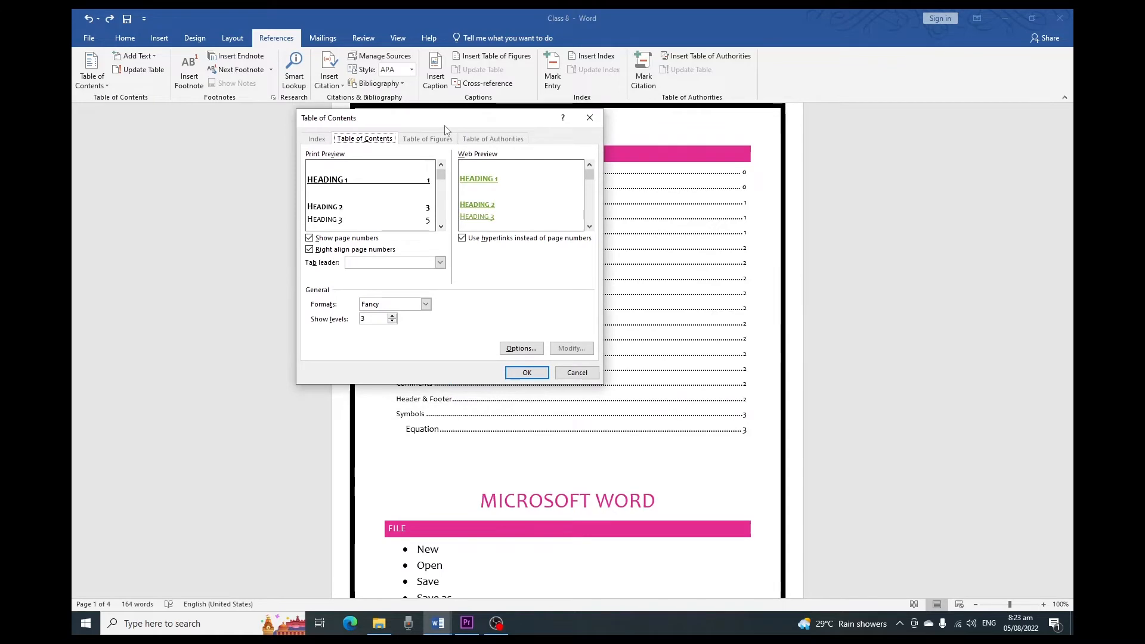
click(440, 178)
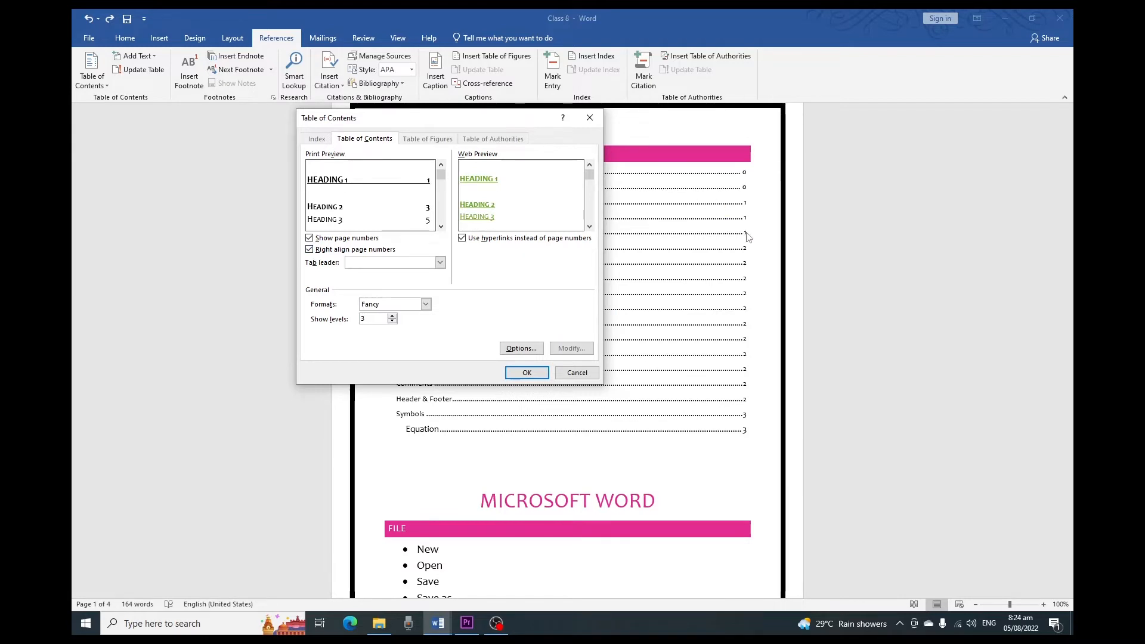
click(309, 250)
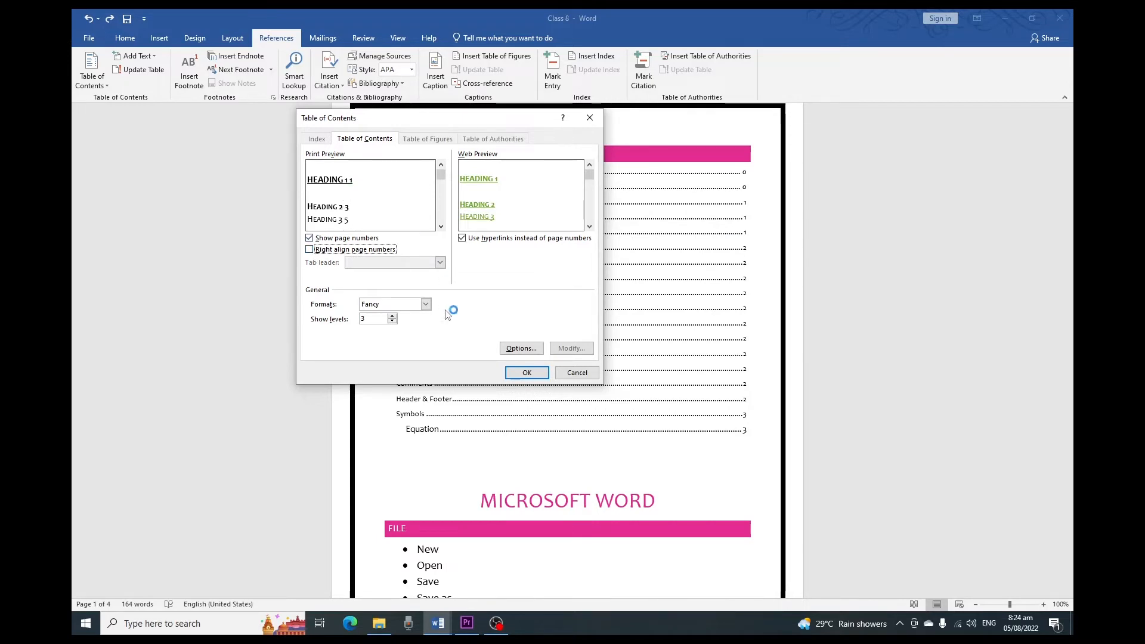
click(309, 250)
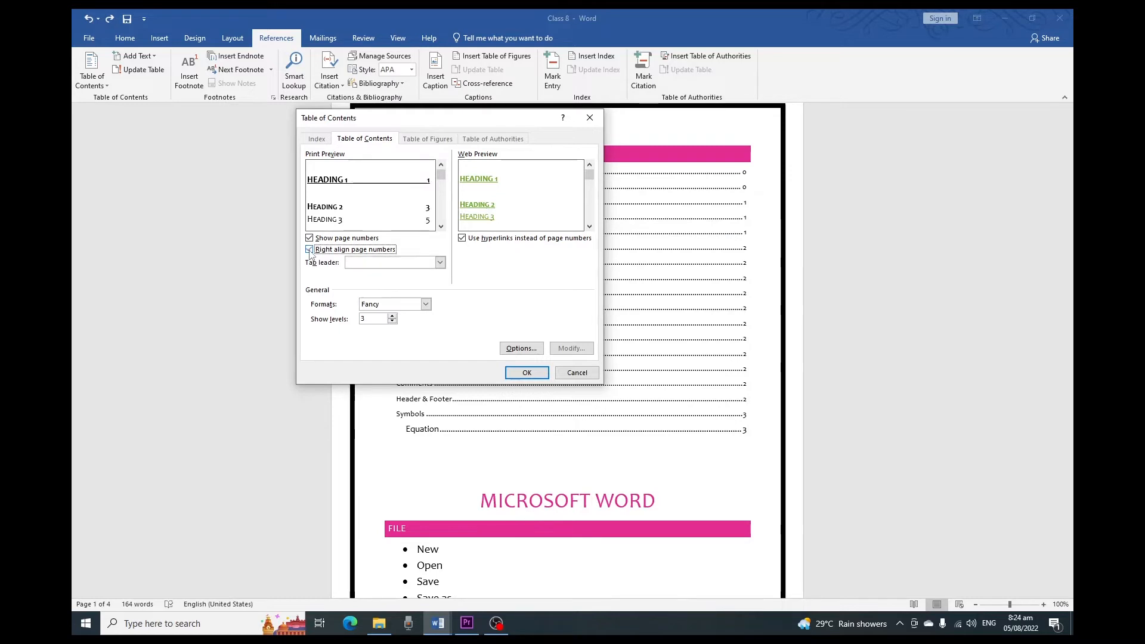
Step: Try a dashed tab leader and the Classic format for the custom table of contents
click(439, 263)
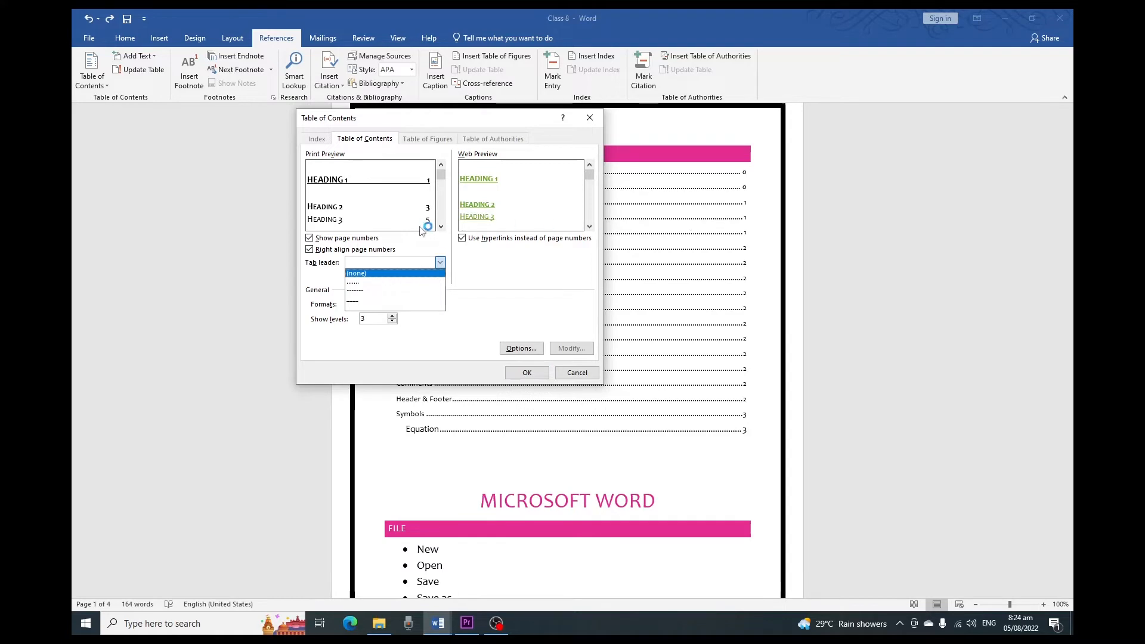
click(393, 291)
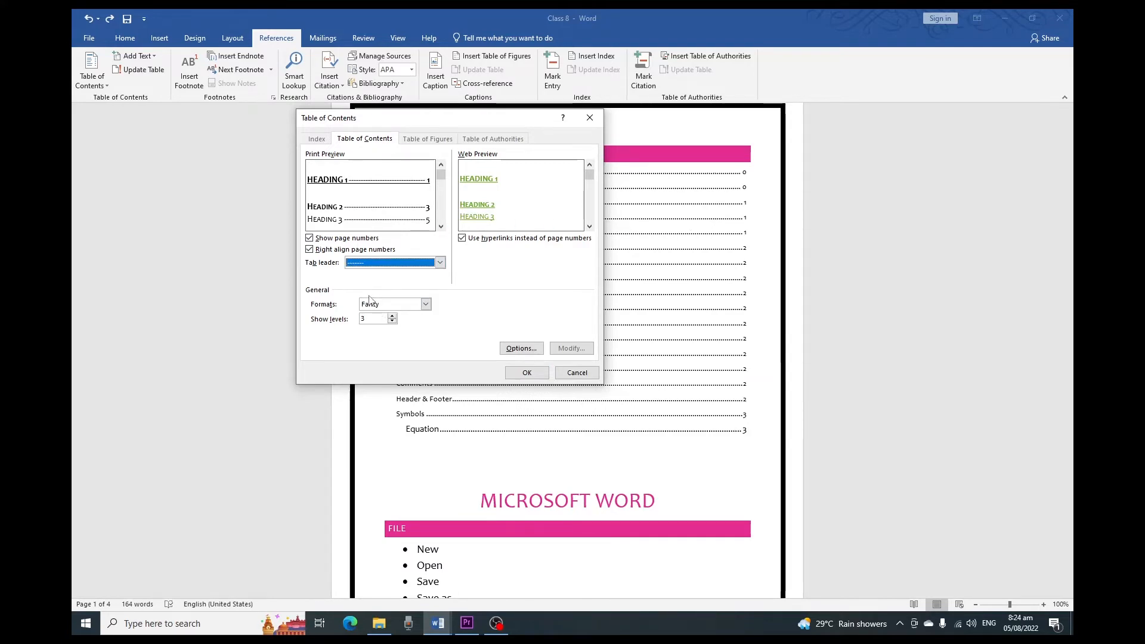
click(426, 304)
click(379, 316)
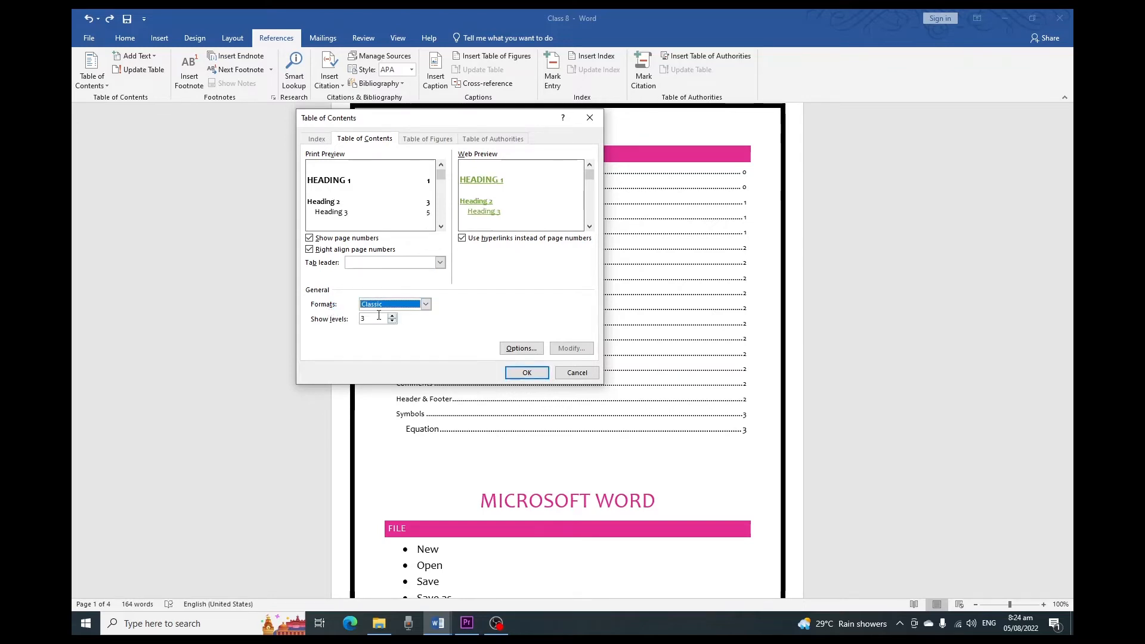
Step: Choose the Distinctive format for the custom table of contents and set it to show 4 levels
click(426, 304)
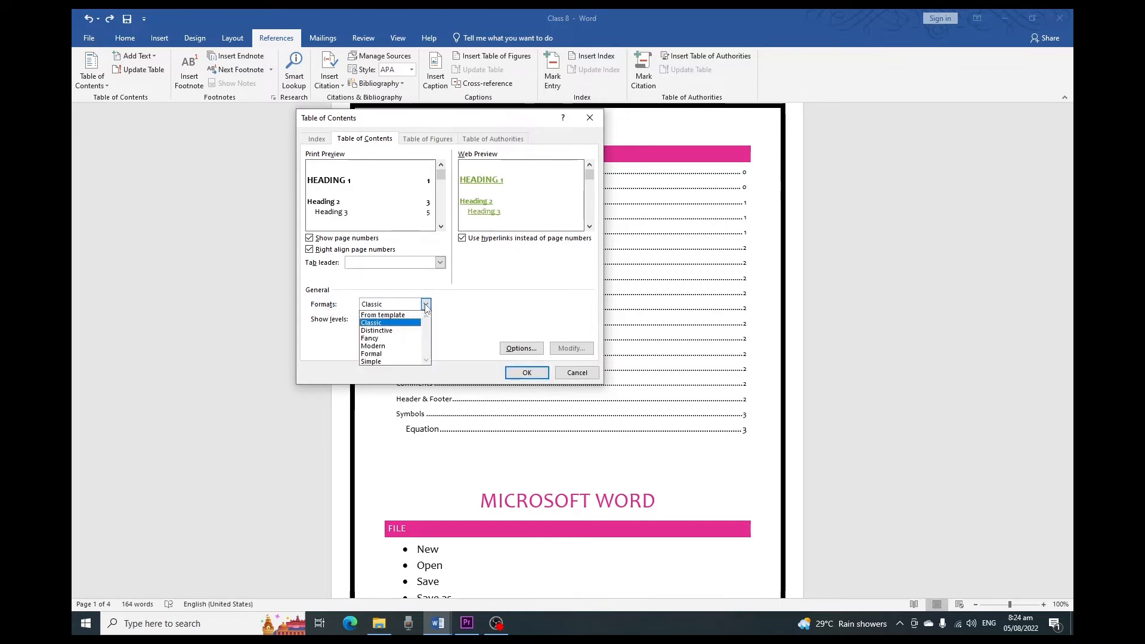
click(410, 331)
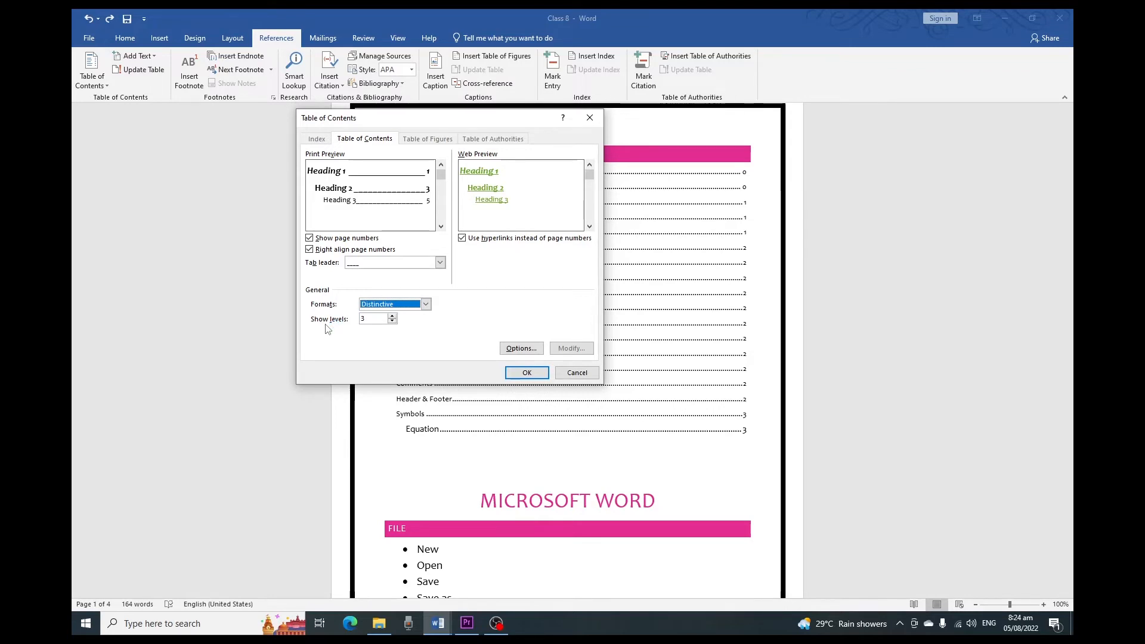
click(393, 316)
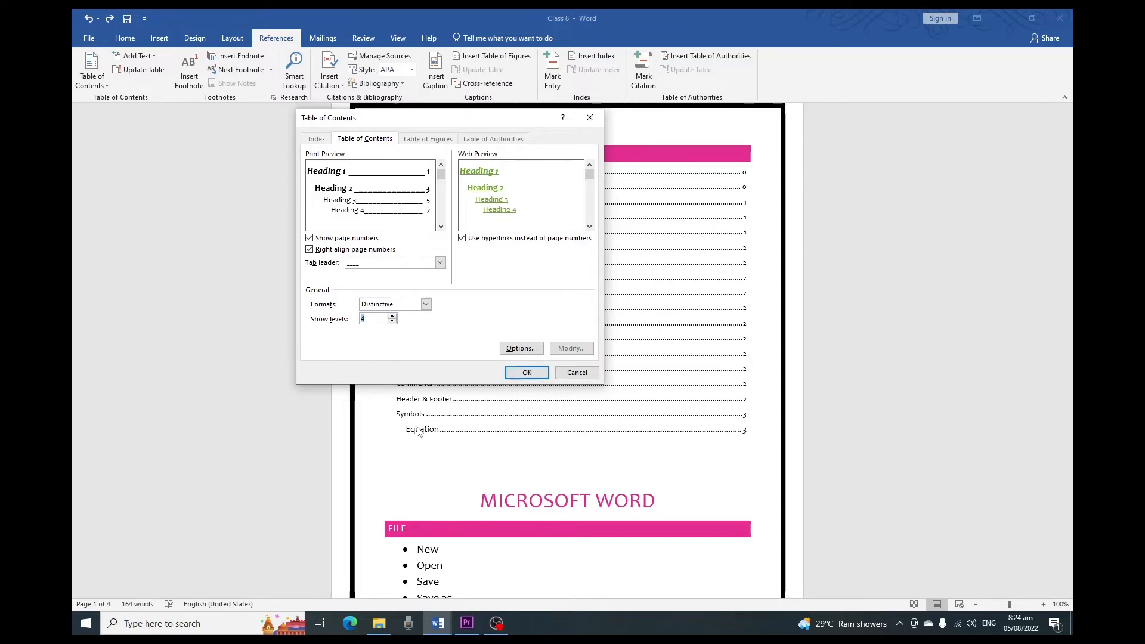
Step: Apply the custom table of contents settings and replace the existing table of contents
click(528, 374)
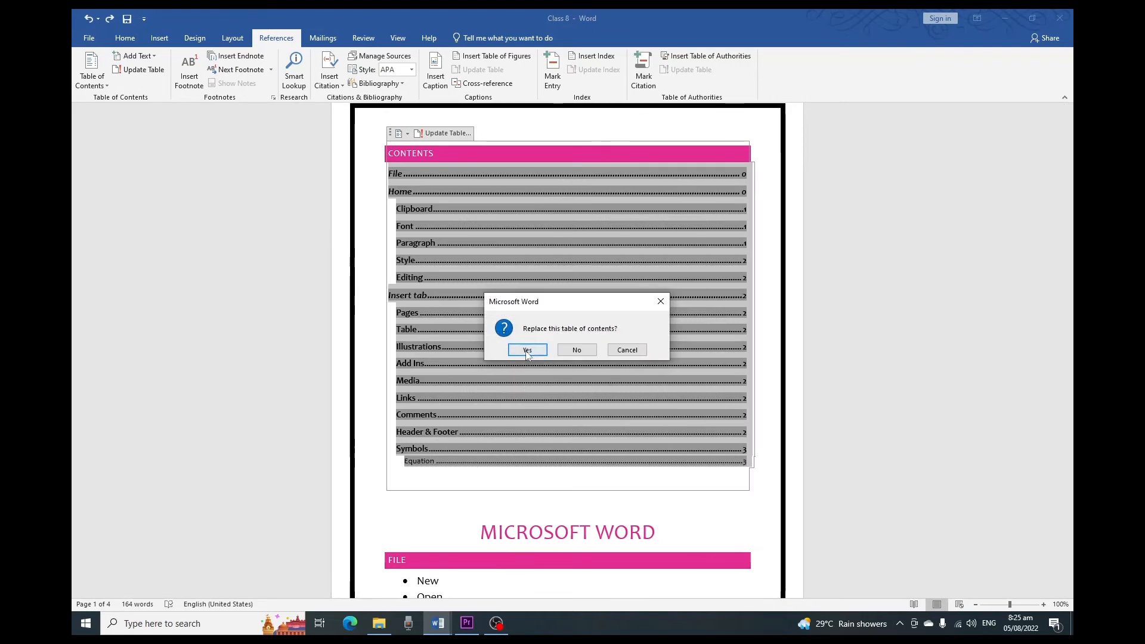
click(527, 351)
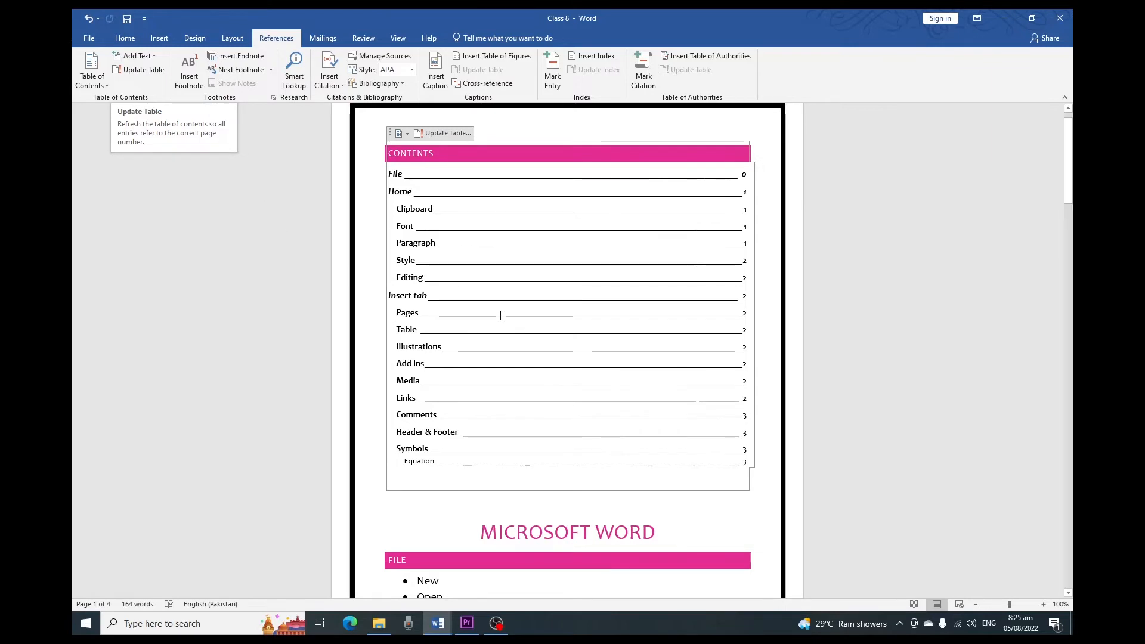
Step: Insert a footnote at the word Color in the Text Color bullet of the Font section
scroll(511, 316, down, 6)
scroll(513, 319, down, 2)
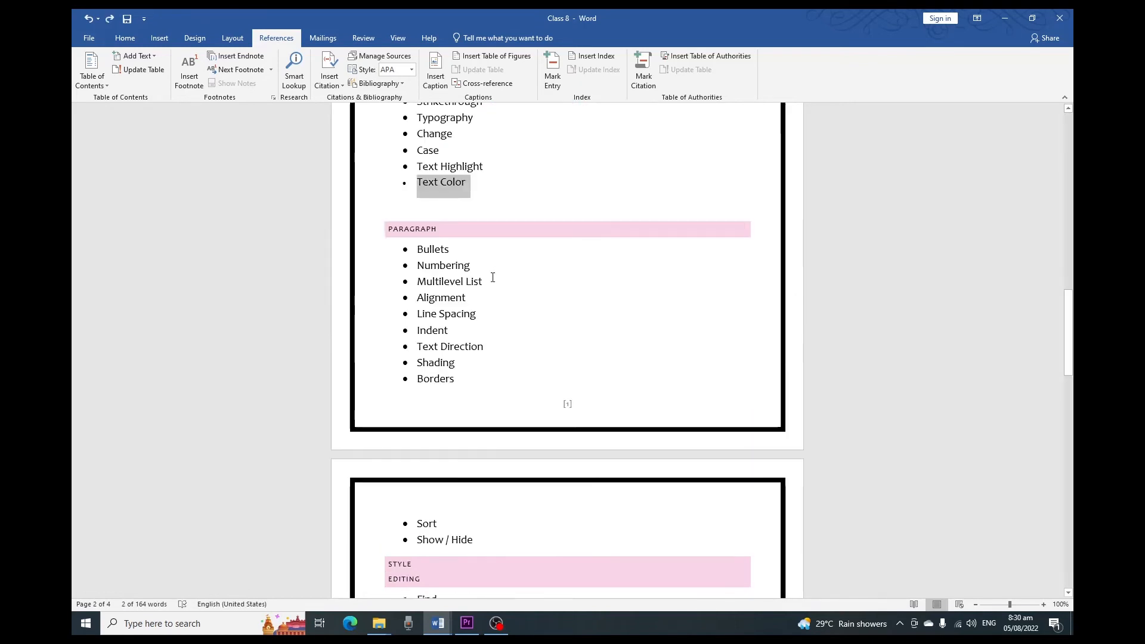
scroll(493, 275, up, 1)
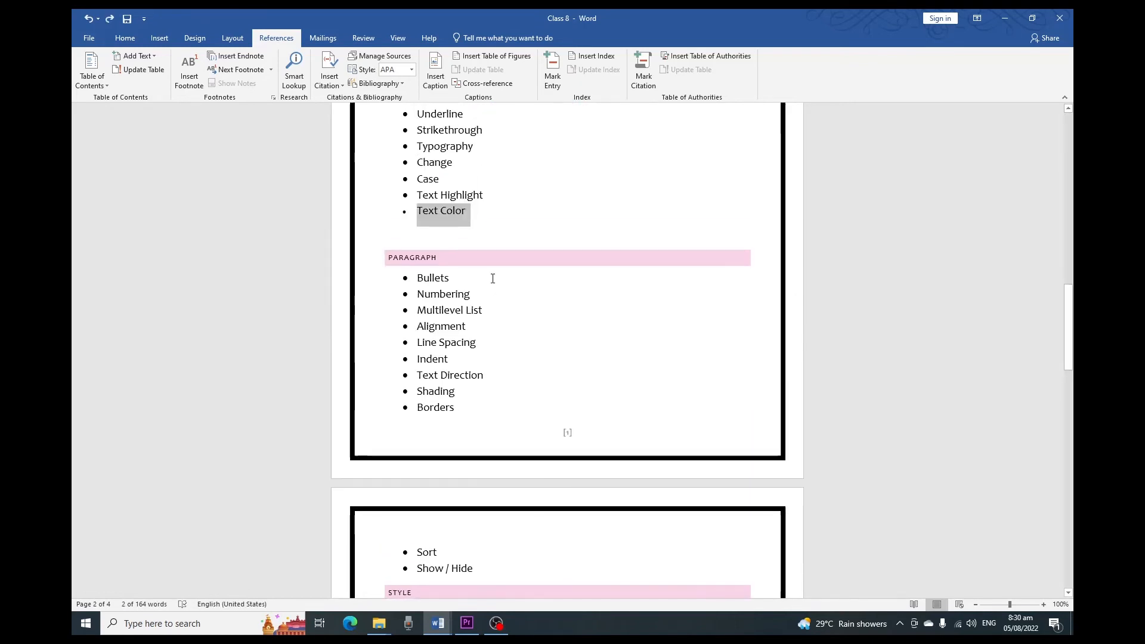
click(489, 218)
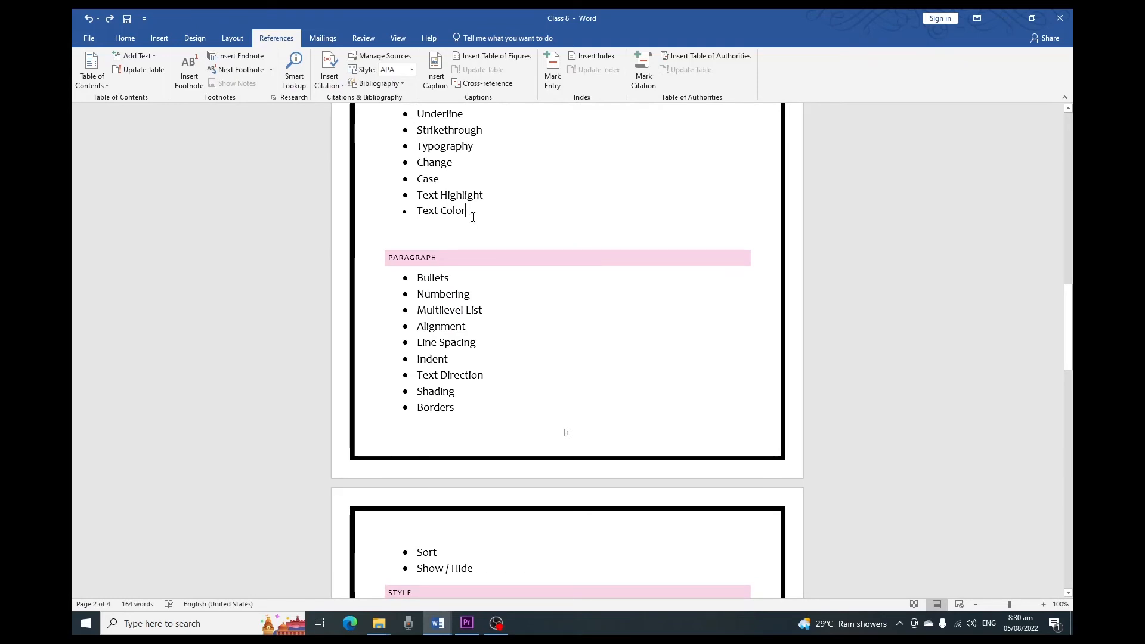
drag(465, 213, 440, 214)
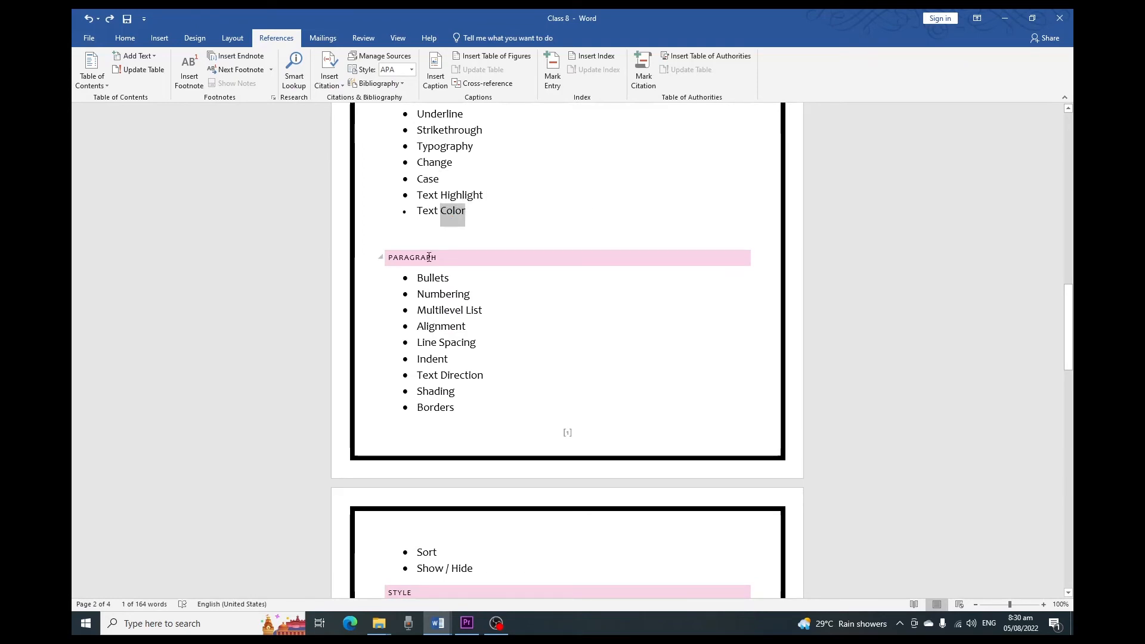
click(189, 70)
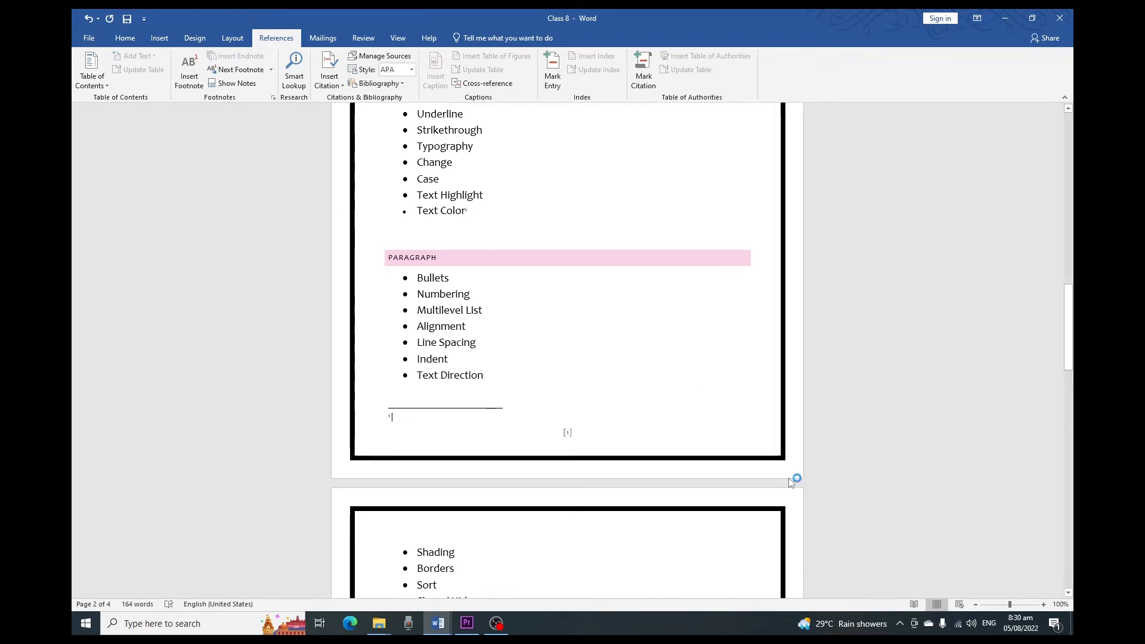
Step: Insert an endnote at the word Indent in the Paragraph section's bullet list
drag(1010, 605, 1017, 605)
scroll(524, 388, up, 3)
scroll(521, 385, up, 3)
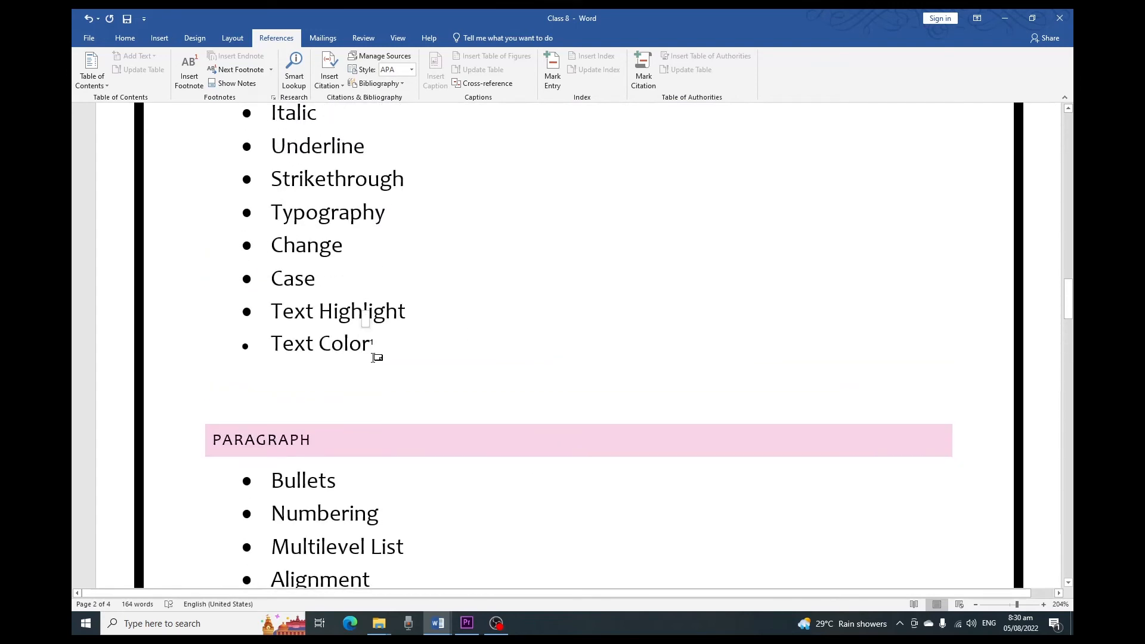
scroll(374, 358, down, 7)
scroll(374, 357, up, 4)
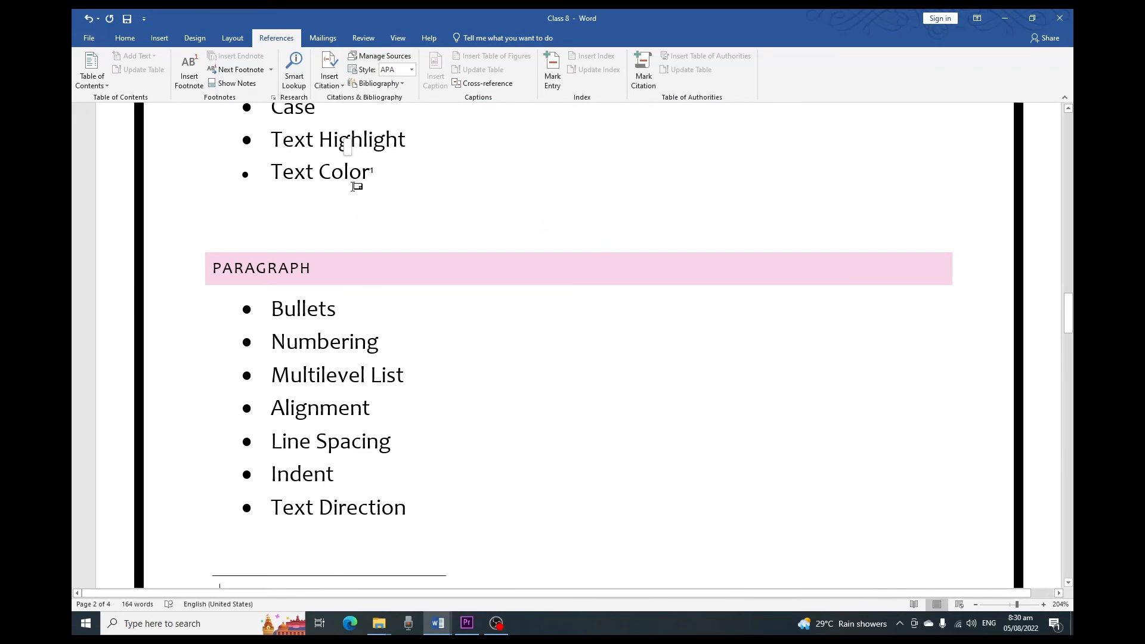
scroll(358, 212, down, 2)
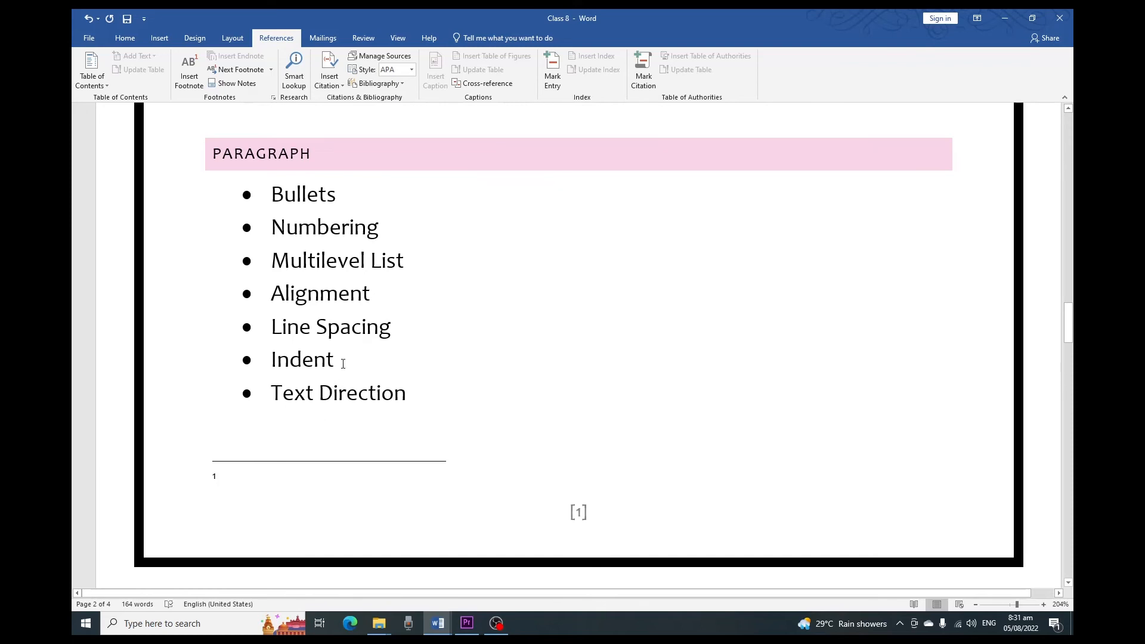
drag(339, 362, 272, 359)
click(236, 56)
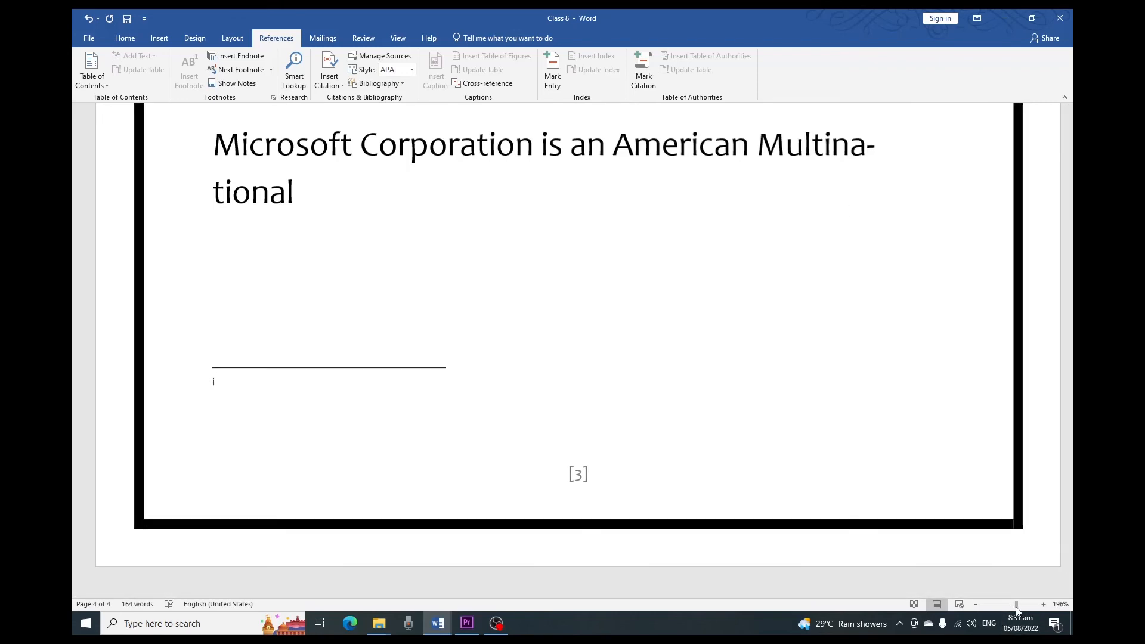
Step: Run Smart Lookup on the word Text in the Header & Footer bullet list
ctrl+scroll(849, 550, down, 10)
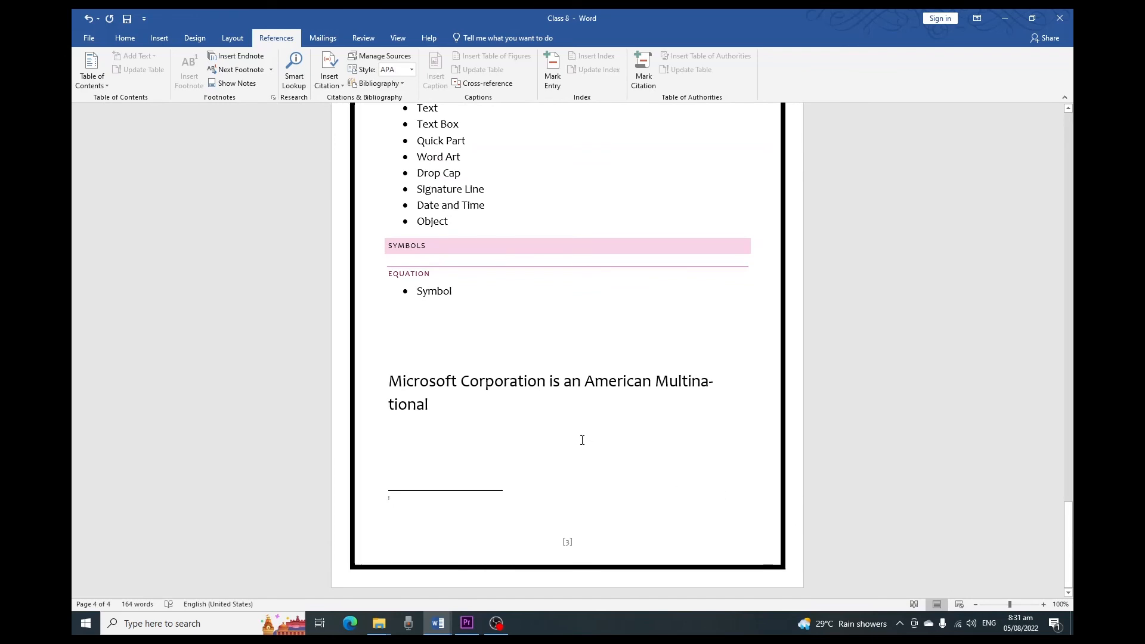
scroll(514, 416, up, 3)
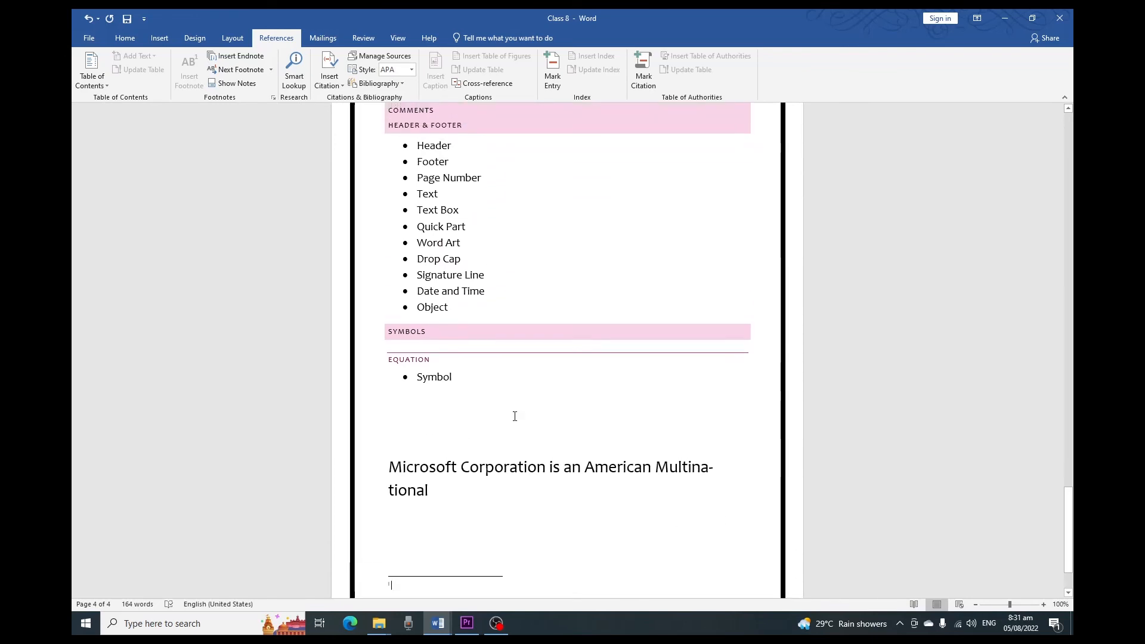
scroll(497, 351, up, 2)
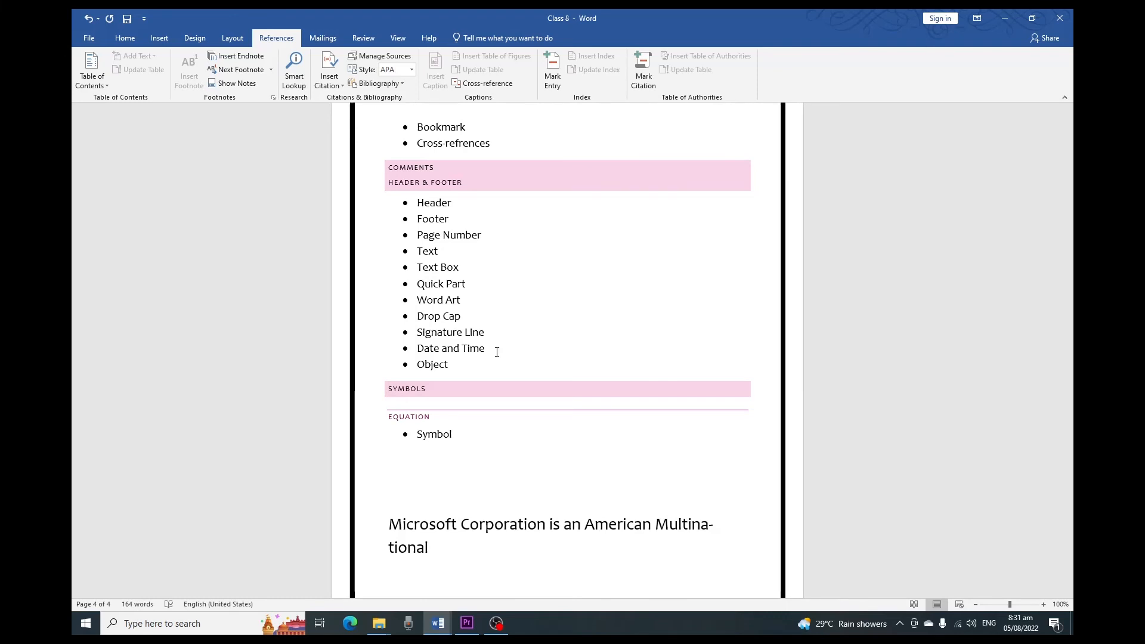
double_click(431, 254)
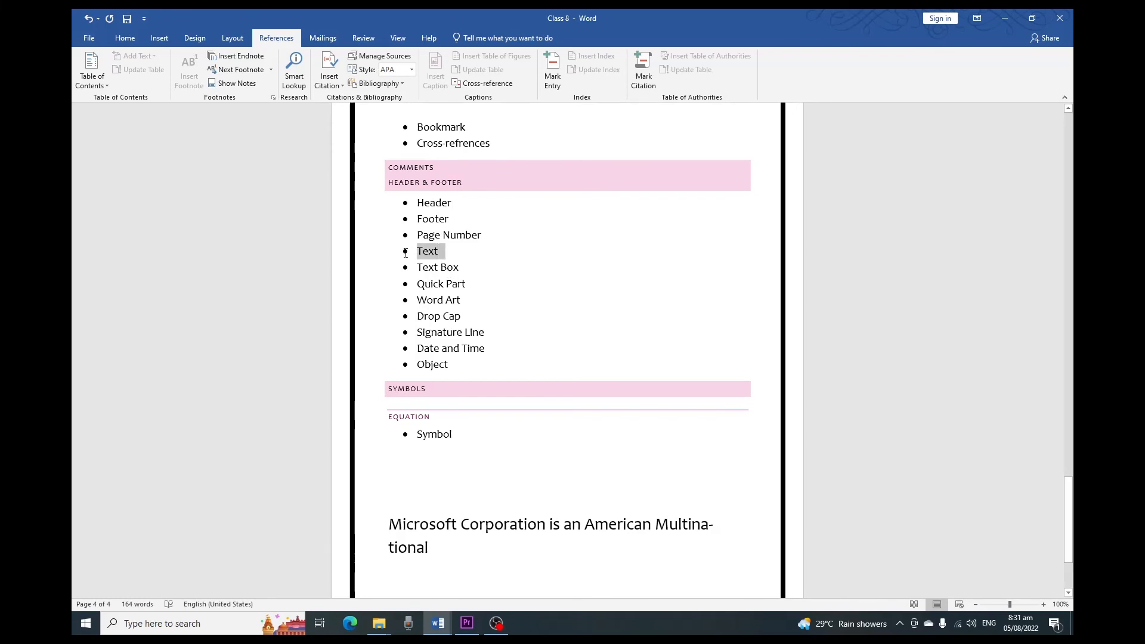
click(289, 79)
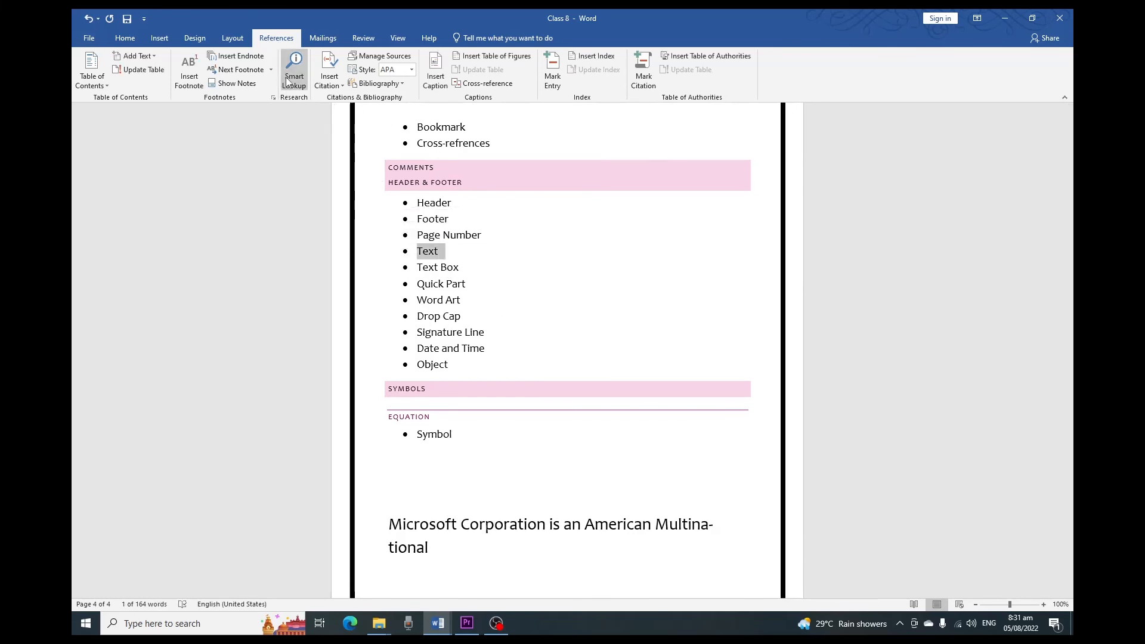